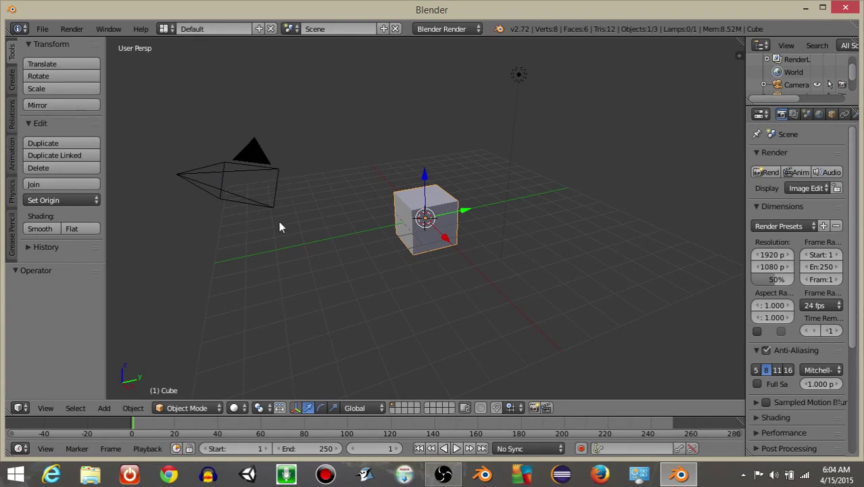
# Switch the screen layout to Game Logic and the render engine to Blender Game.
pyautogui.click(166, 29)
pyautogui.click(190, 98)
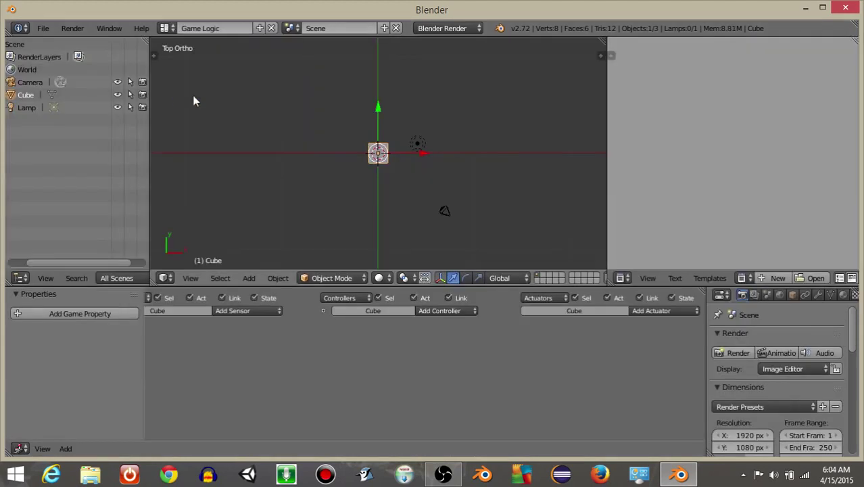
pyautogui.click(441, 28)
pyautogui.click(430, 57)
pyautogui.scroll(7, 349, 222)
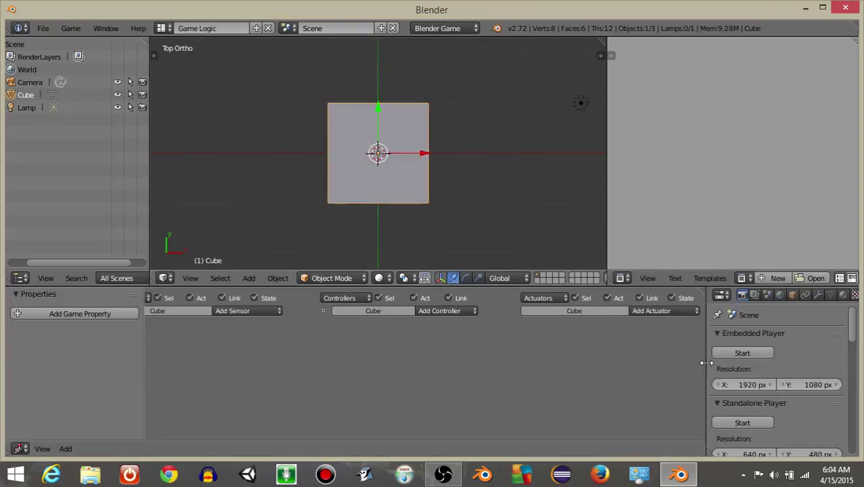
# Rename the default cube as player.
pyautogui.moveTo(707, 368); pyautogui.dragTo(421, 367)
pyautogui.click(504, 295)
pyautogui.click(473, 336)
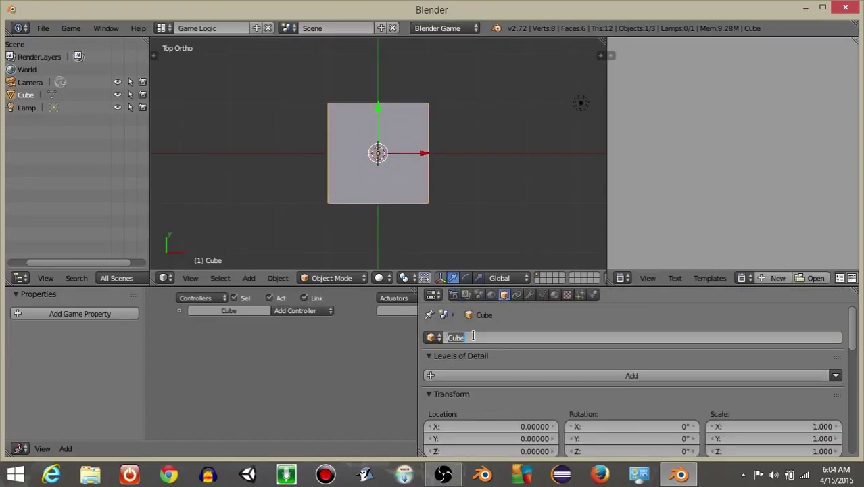
pyautogui.write('plyyer')
pyautogui.press('Return')
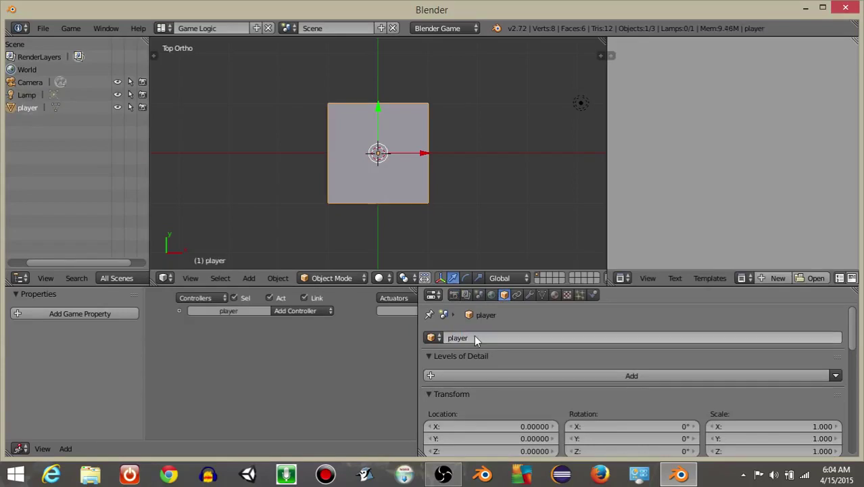
# Set the player cube's physics type to Character and briefly test-run the game.
pyautogui.click(595, 294)
pyautogui.click(578, 354)
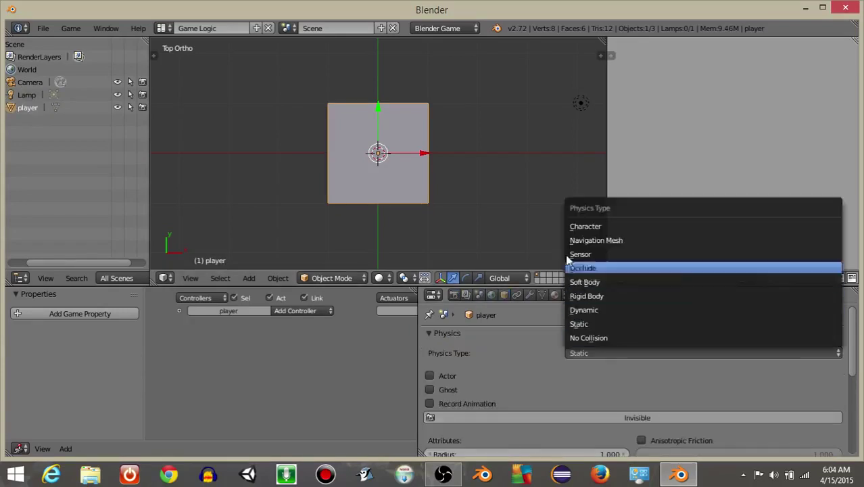
pyautogui.click(572, 227)
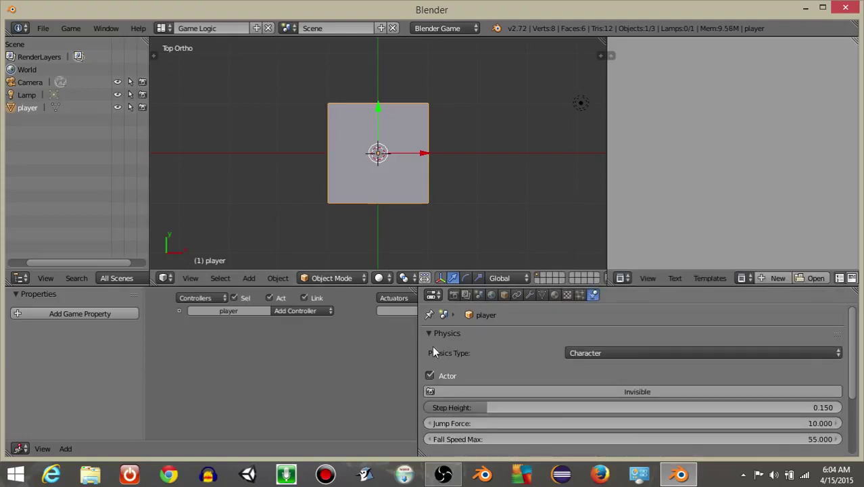
pyautogui.moveTo(420, 352); pyautogui.dragTo(574, 352)
pyautogui.moveTo(478, 224); pyautogui.dragTo(349, 145, button='middle')
pyautogui.press('p')
pyautogui.press('Escape')
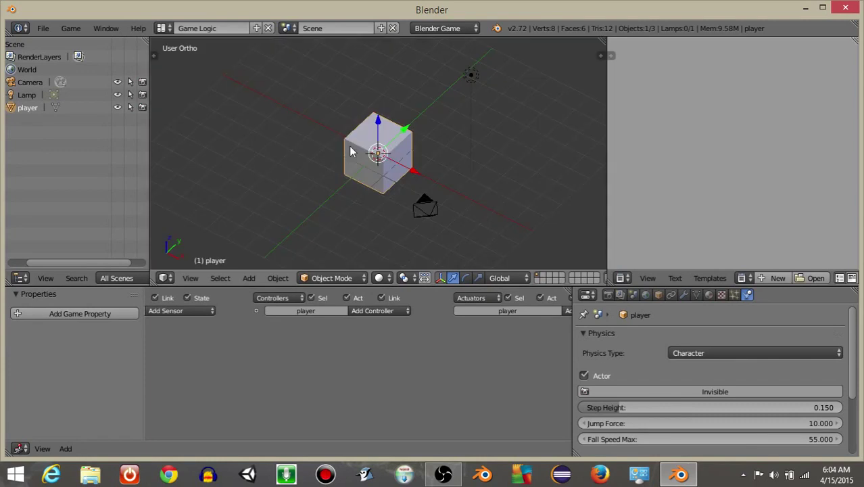
pyautogui.scroll(4, 280, 359)
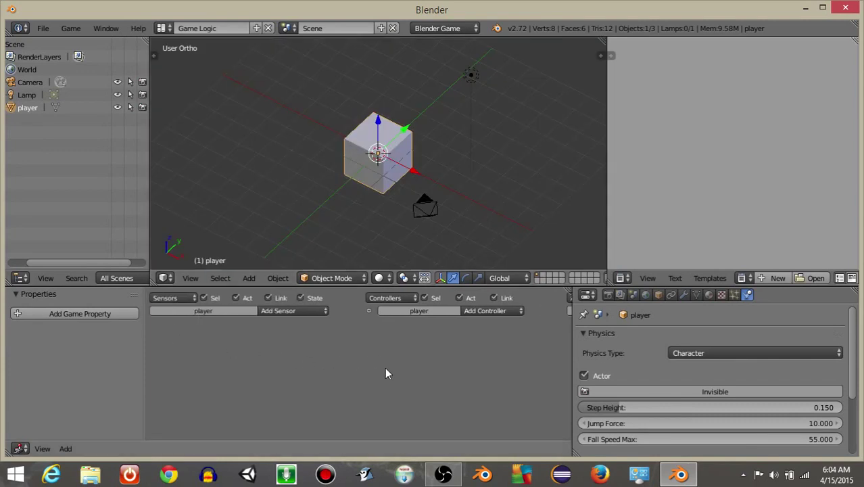
pyautogui.scroll(1, 274, 387)
pyautogui.moveTo(274, 387); pyautogui.dragTo(419, 358, button='middle')
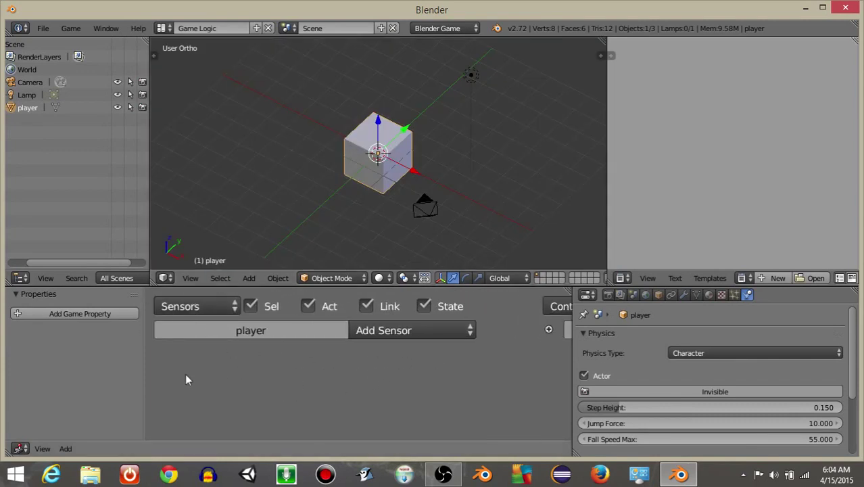
pyautogui.moveTo(146, 367)
pyautogui.mouseDown()
pyautogui.moveTo(247, 359)
pyautogui.moveTo(145, 359)
pyautogui.moveTo(155, 359)
pyautogui.mouseUp()
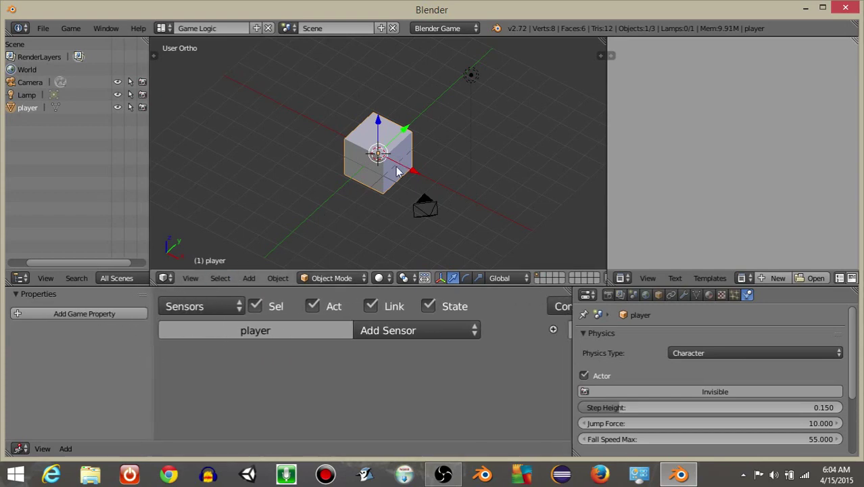
# Set the diffuse colour of the player cube's material to blue.
pyautogui.click(708, 294)
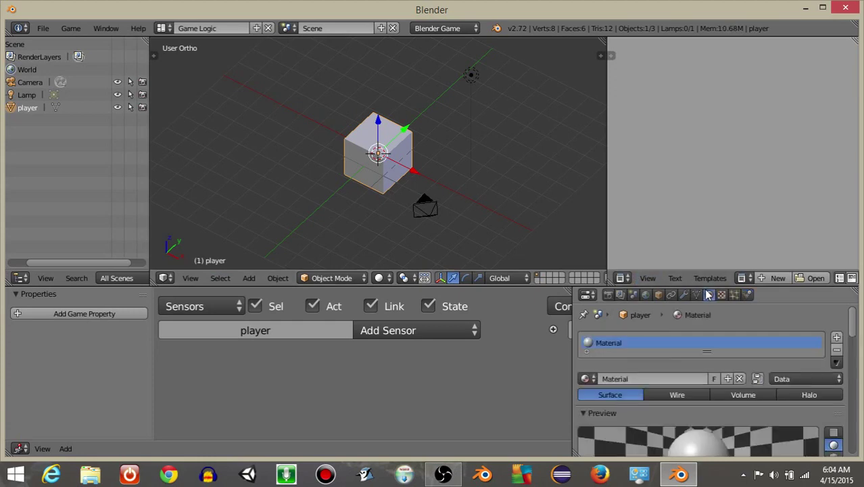
pyautogui.scroll(-6, 612, 361)
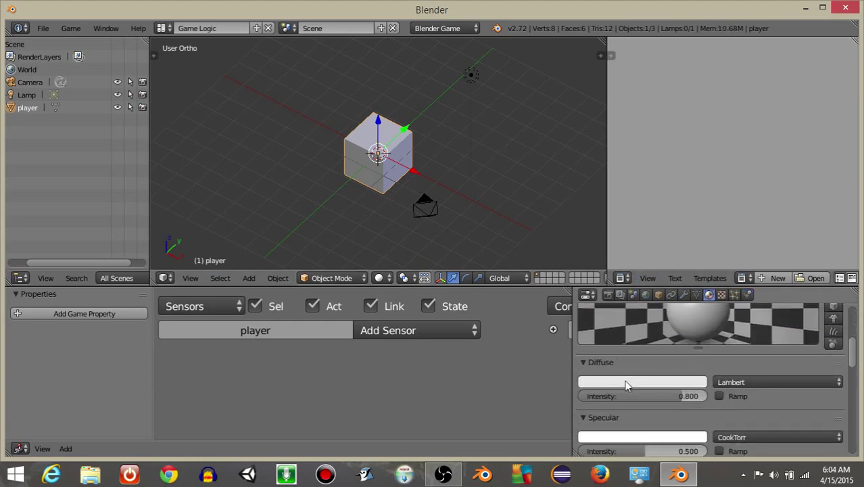
pyautogui.click(627, 381)
pyautogui.click(669, 253)
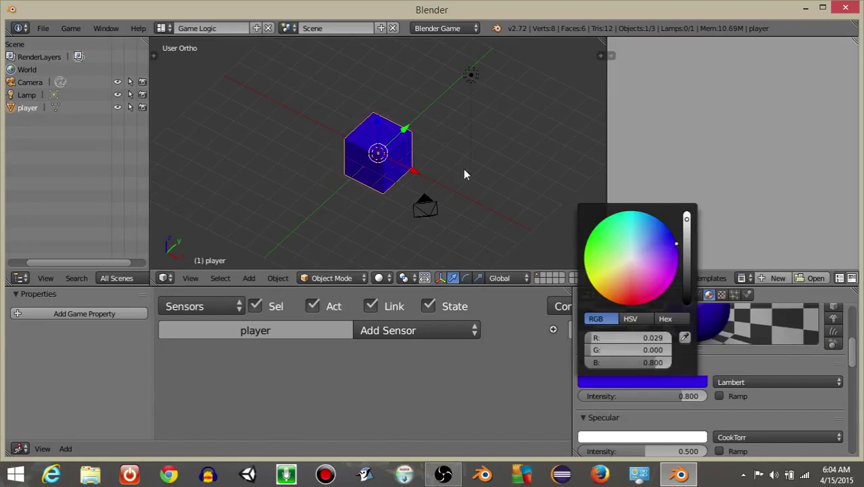
# Duplicate the player cube and move the copy about 9.9 units along the Y axis.
pyautogui.scroll(-5, 396, 172)
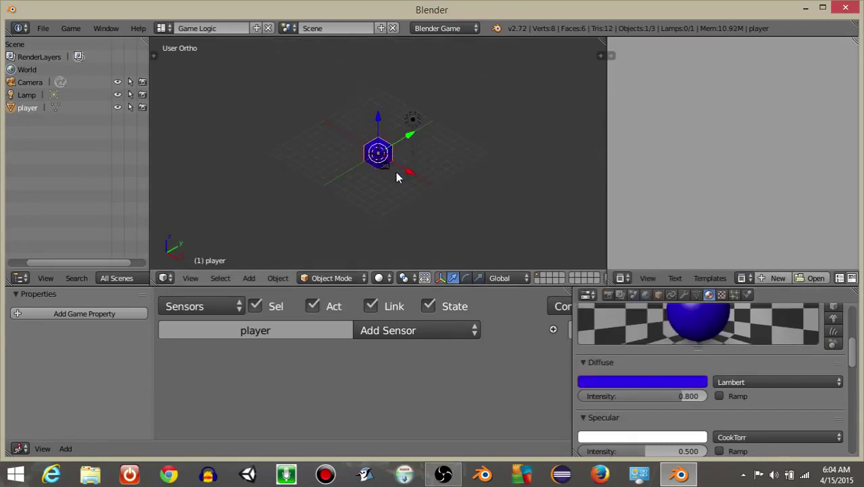
pyautogui.hotkey('shift', 'd')
pyautogui.press('Escape')
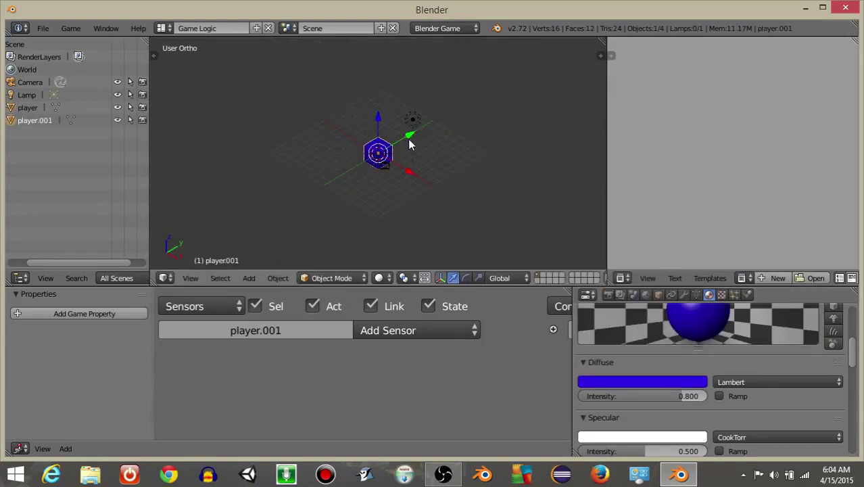
pyautogui.moveTo(408, 138); pyautogui.dragTo(475, 102)
# Replace the duplicate cube's shared material with a new one that has a red diffuse colour.
pyautogui.scroll(7, 695, 337)
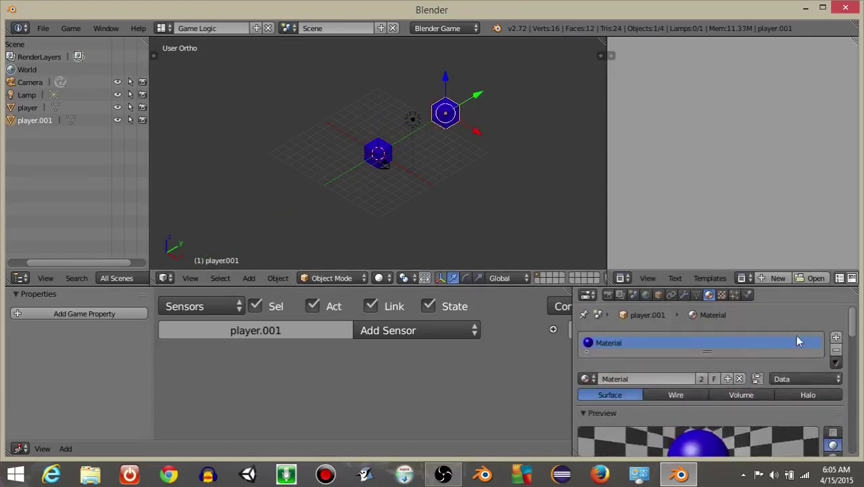
pyautogui.click(836, 351)
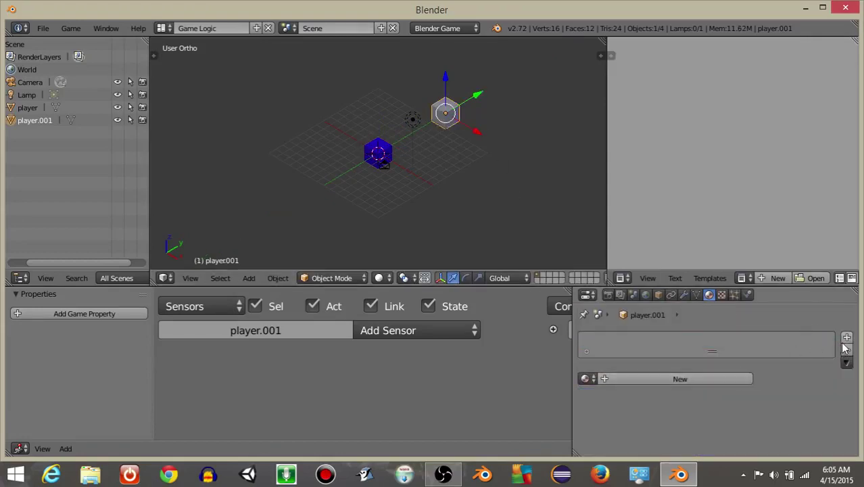
pyautogui.click(676, 379)
pyautogui.scroll(-5, 641, 358)
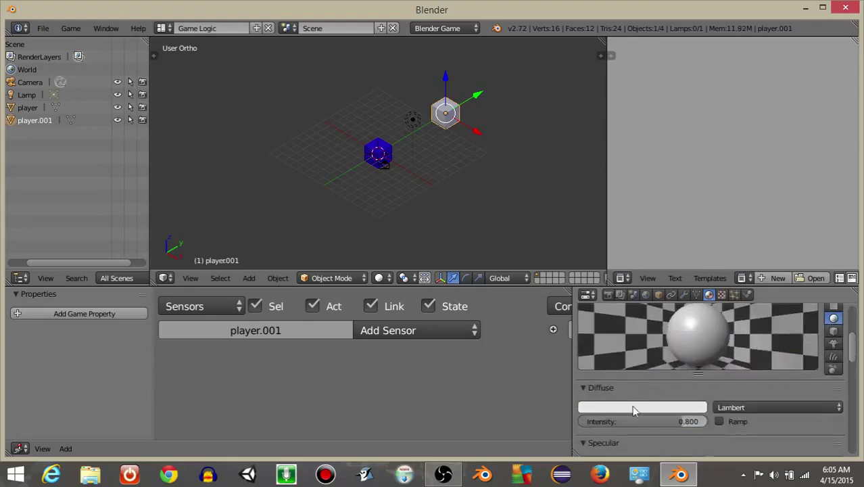
pyautogui.click(635, 408)
pyautogui.moveTo(629, 284); pyautogui.dragTo(630, 330)
# Rename the red duplicate cube as enemy.
pyautogui.click(658, 295)
pyautogui.click(628, 336)
pyautogui.write('enemy')
pyautogui.press('Return')
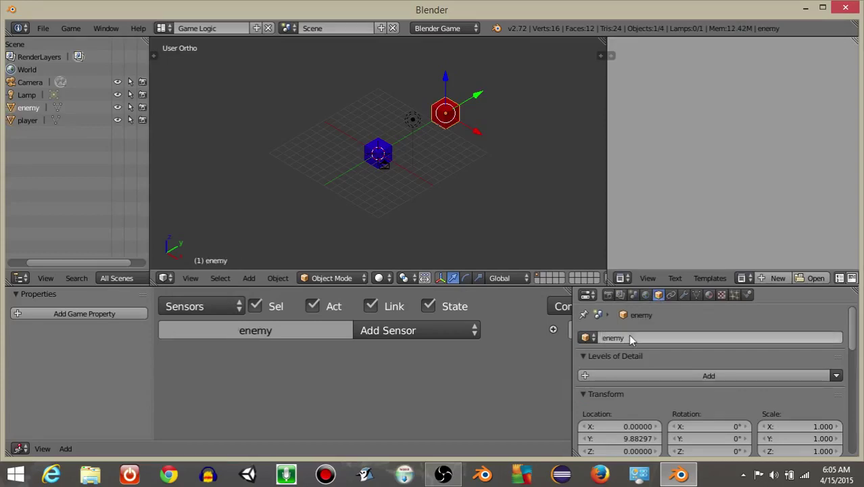
# Check the enemy cube's physics settings and test-run the game with both cubes.
pyautogui.click(747, 295)
pyautogui.press('p')
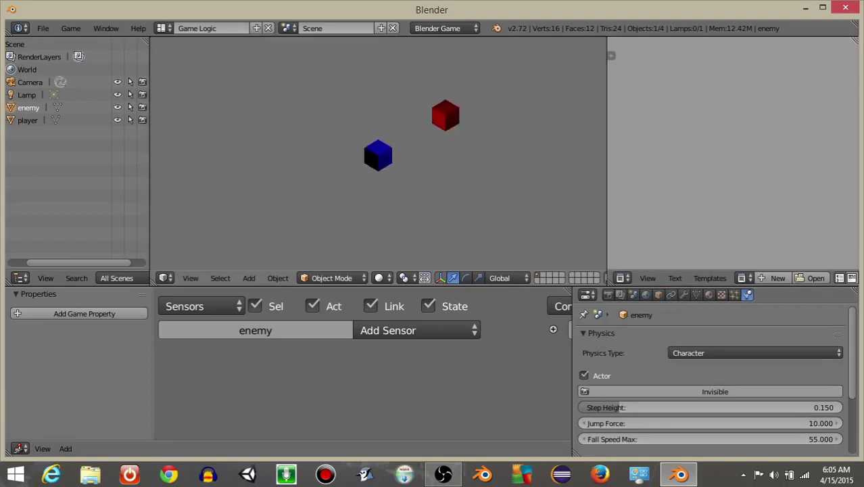
pyautogui.press('Escape')
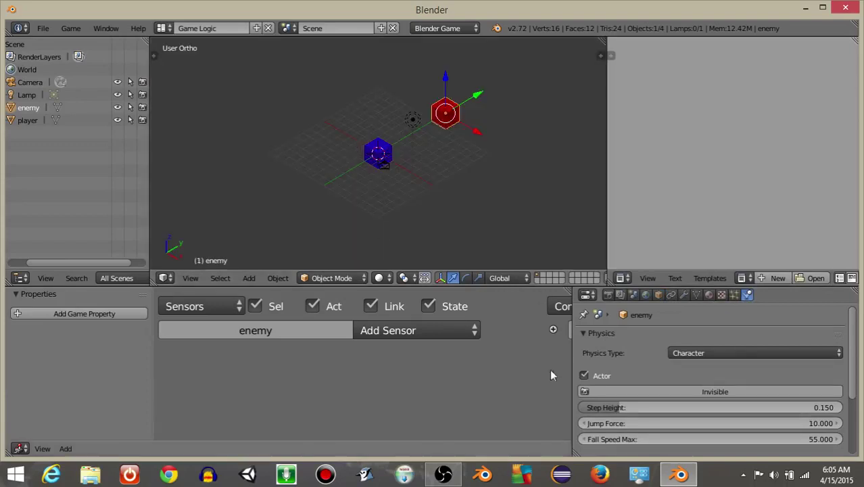
# Add a Collision sensor to the enemy cube and name it collision.
pyautogui.moveTo(572, 364); pyautogui.dragTo(696, 365)
pyautogui.moveTo(546, 349); pyautogui.dragTo(518, 332, button='middle')
pyautogui.click(391, 335)
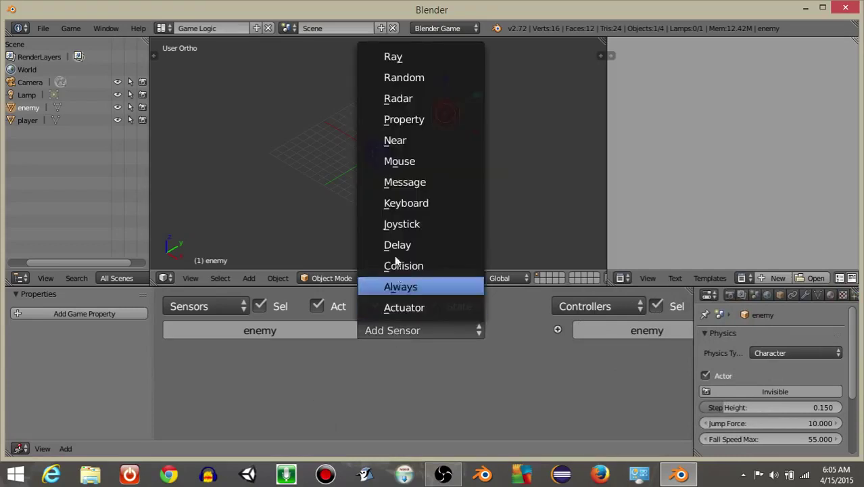
pyautogui.click(402, 266)
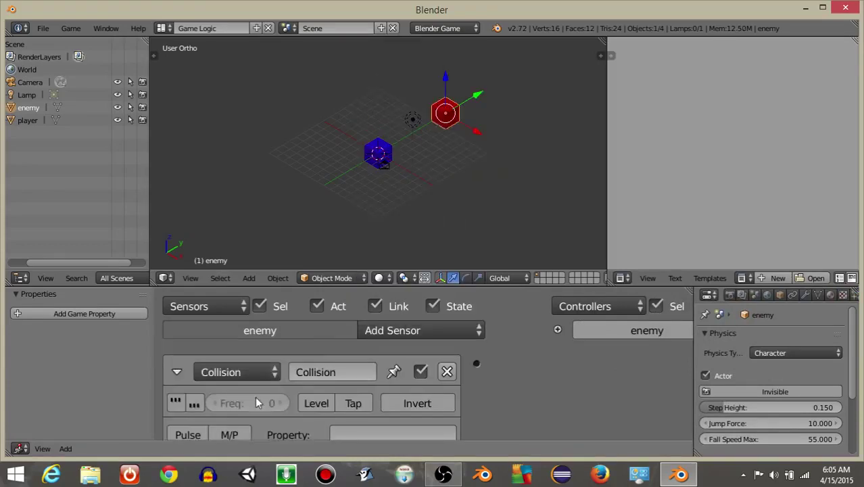
pyautogui.scroll(-1, 255, 397)
pyautogui.click(319, 342)
pyautogui.write('collision')
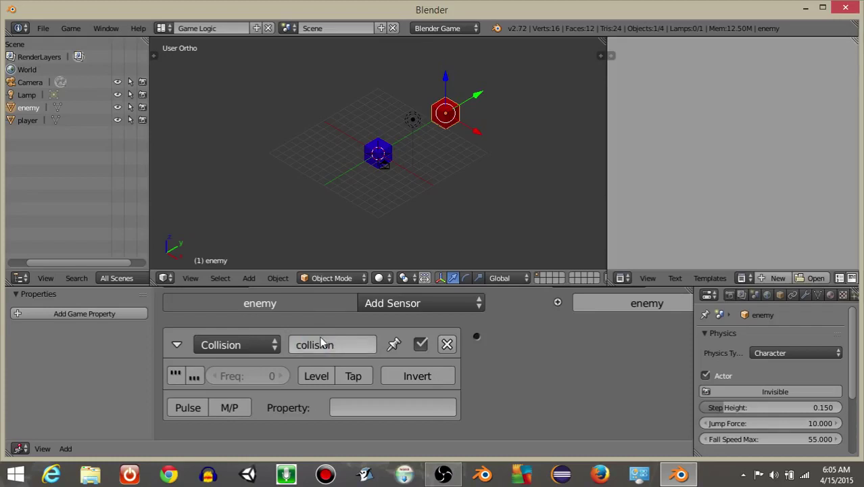
pyautogui.press('Return')
# Enable Tap on the collision sensor, leave its property empty and collapse it.
pyautogui.click(351, 376)
pyautogui.click(349, 406)
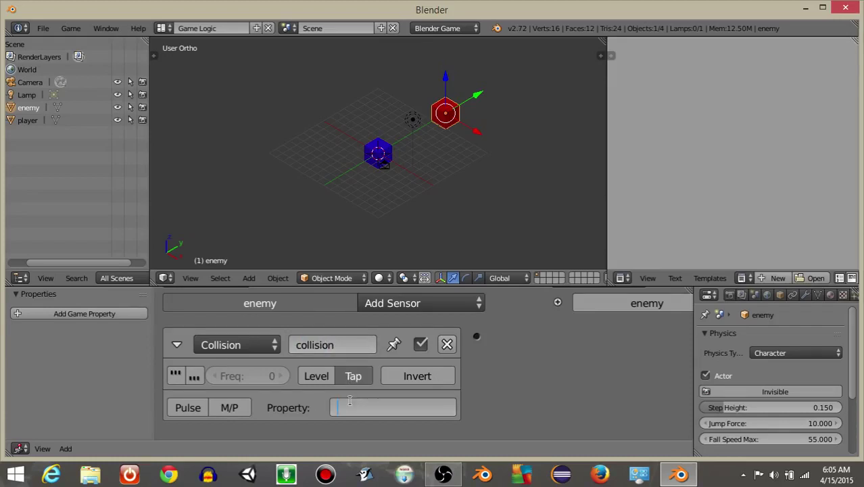
pyautogui.press('Return')
pyautogui.click(178, 346)
# Add a Message actuator to the enemy with the subject damage and collapse it.
pyautogui.moveTo(425, 376); pyautogui.dragTo(162, 377, button='middle')
pyautogui.moveTo(563, 378); pyautogui.dragTo(308, 373, button='middle')
pyautogui.click(615, 330)
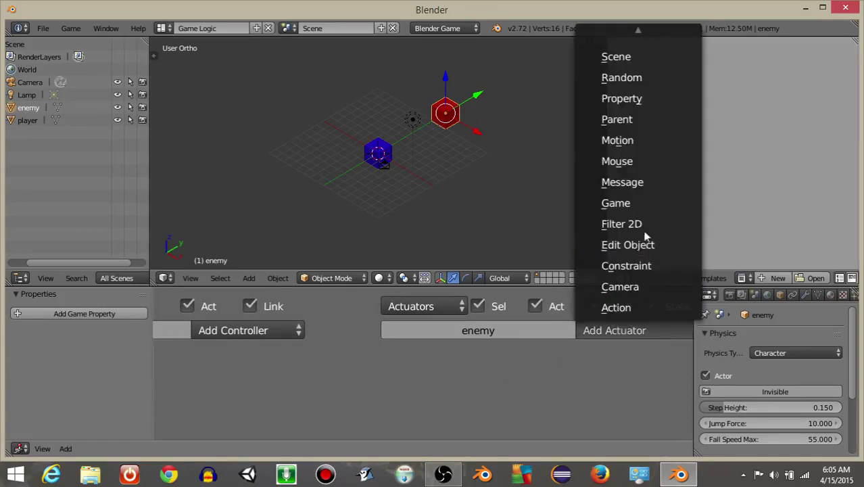
pyautogui.click(628, 183)
pyautogui.scroll(-2, 457, 344)
pyautogui.click(529, 383)
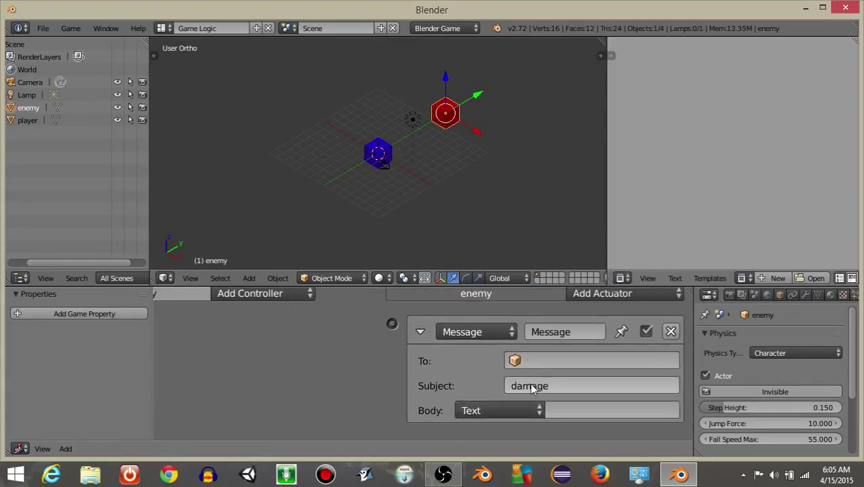
pyautogui.click(548, 332)
pyautogui.click(390, 375)
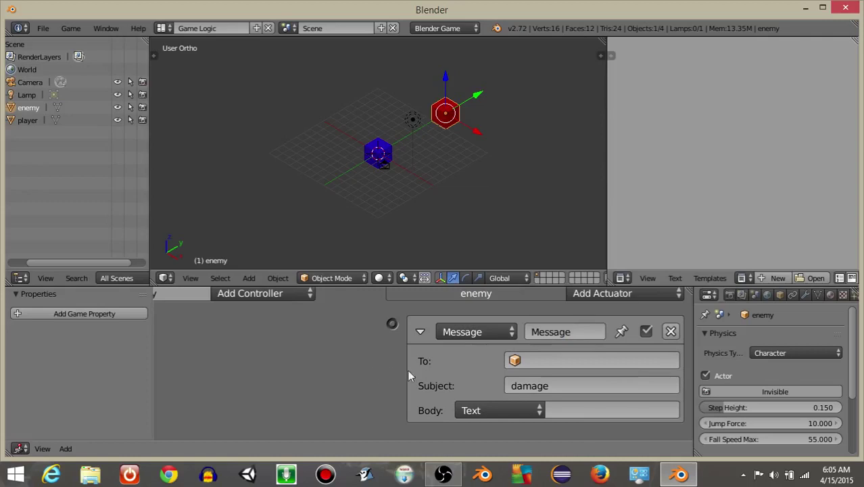
pyautogui.click(419, 332)
# Add an Edit Object actuator to the enemy, set it to End Object and collapse it.
pyautogui.click(628, 328)
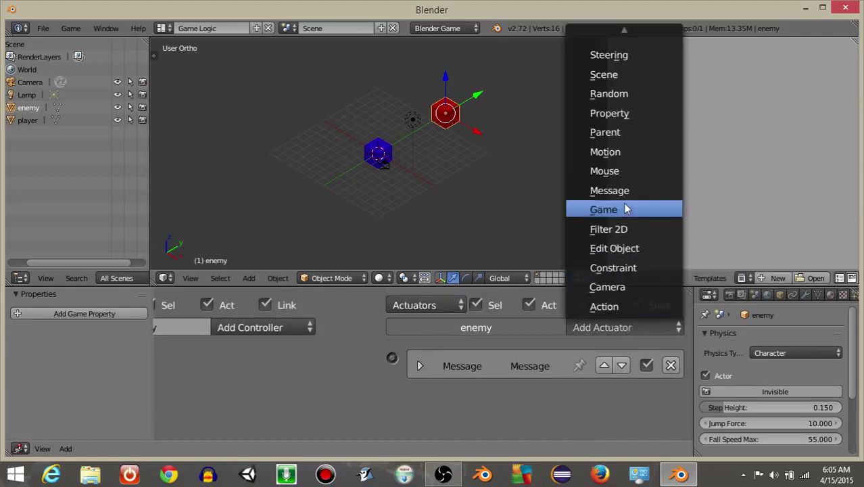
pyautogui.click(619, 247)
pyautogui.scroll(-2, 534, 379)
pyautogui.click(534, 372)
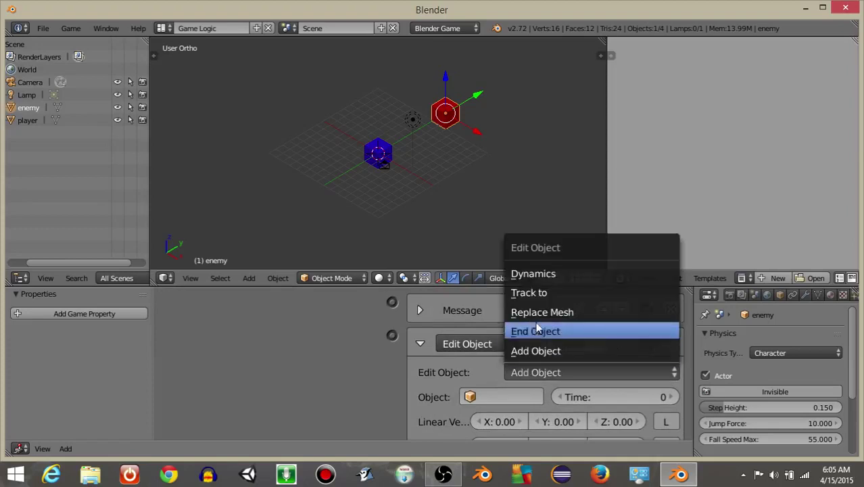
pyautogui.click(535, 330)
pyautogui.scroll(2, 534, 327)
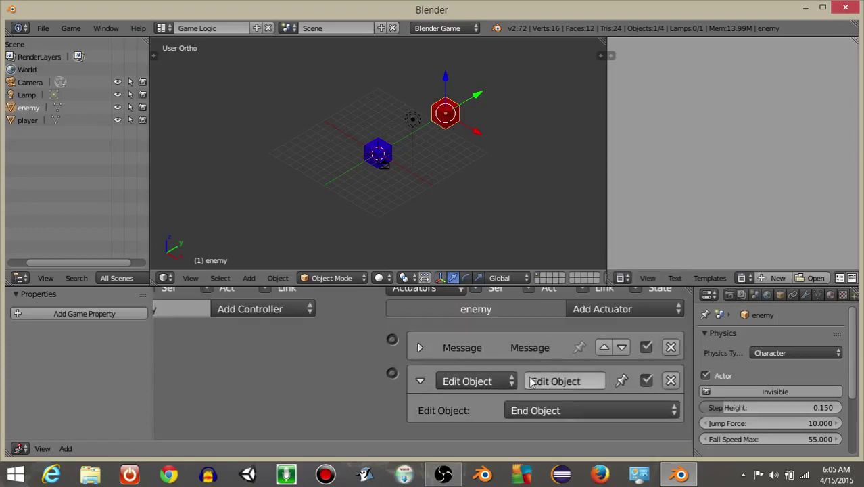
pyautogui.click(420, 381)
# Link the collision sensor through an And controller to the Message and Edit Object actuators.
pyautogui.moveTo(420, 381); pyautogui.dragTo(369, 360, button='middle')
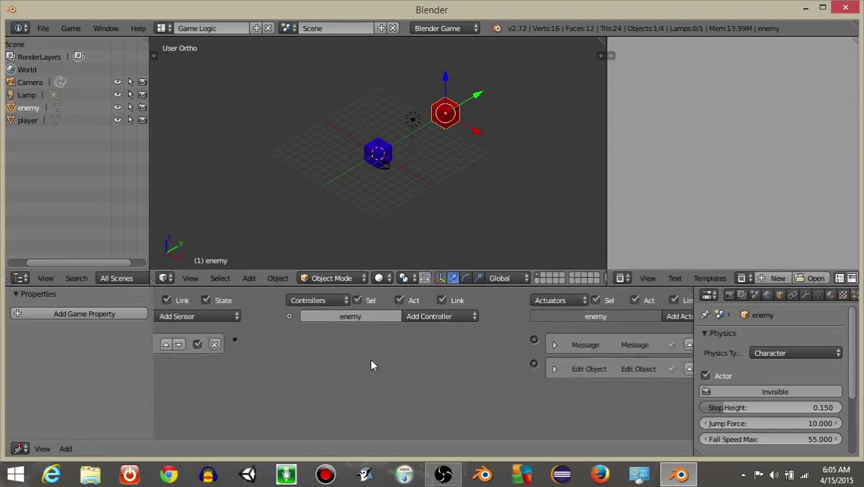
pyautogui.moveTo(236, 339); pyautogui.dragTo(534, 363)
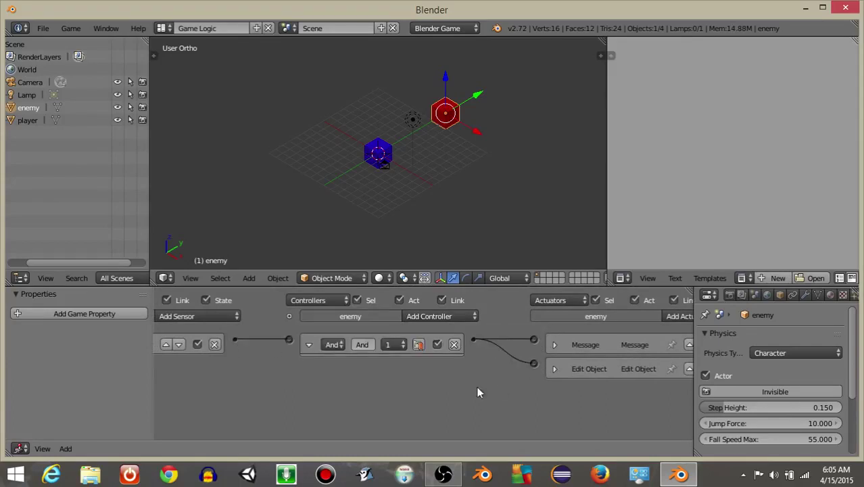
pyautogui.click(306, 344)
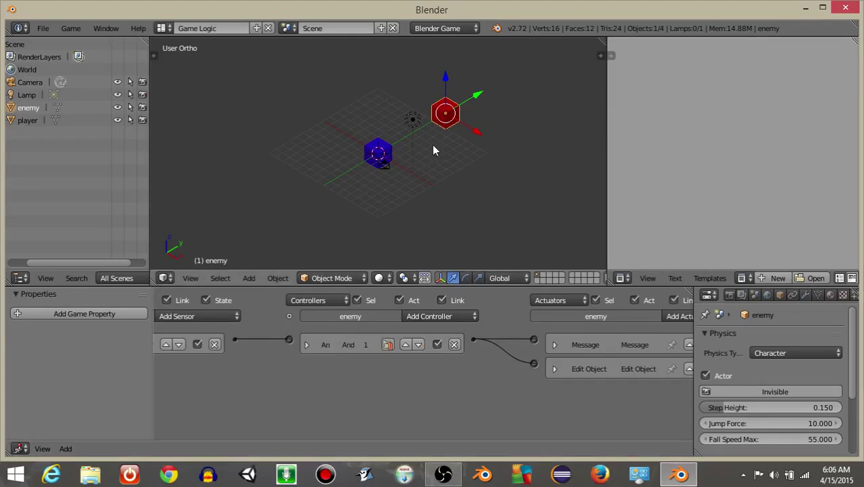
# Add a plane mesh to the scene.
pyautogui.press('space')
pyautogui.write('plane')
pyautogui.press('Return')
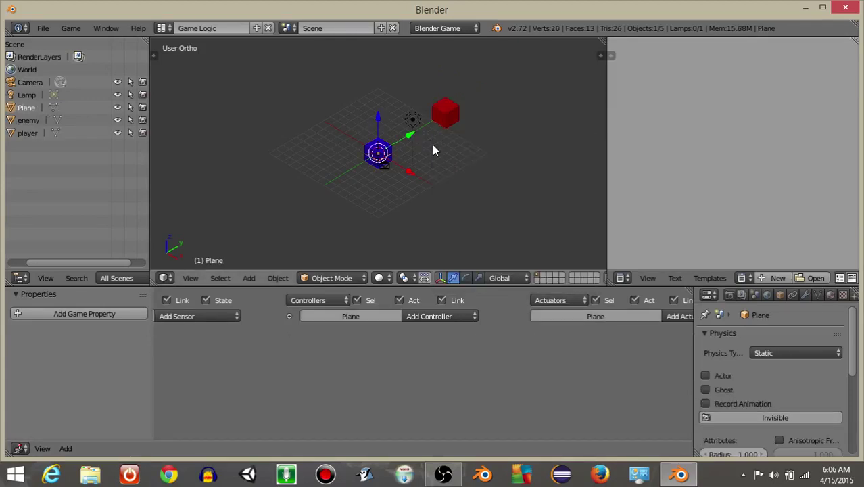
# Lower the plane beneath the cubes, scale it by 10 and position it under both the player and the enemy.
pyautogui.moveTo(378, 117); pyautogui.dragTo(378, 135)
pyautogui.write('s10')
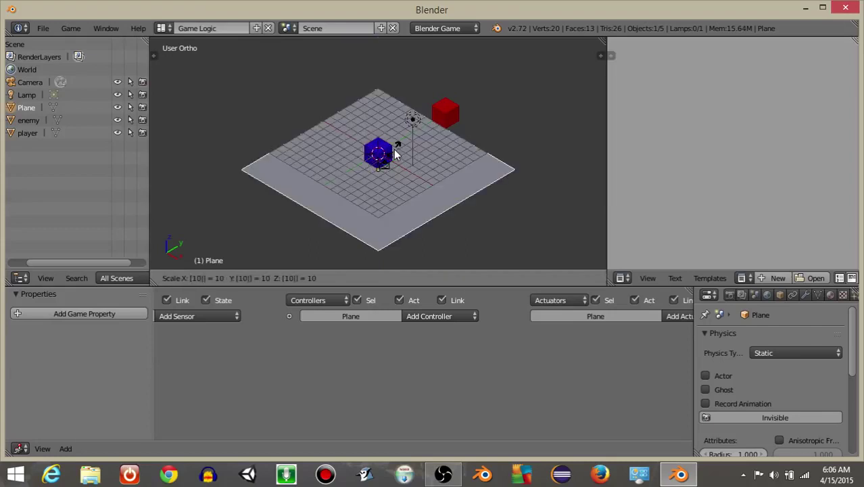
pyautogui.press('Return')
pyautogui.moveTo(397, 154)
pyautogui.mouseDown(button='middle')
pyautogui.moveTo(434, 141)
pyautogui.moveTo(419, 135)
pyautogui.moveTo(399, 133)
pyautogui.moveTo(509, 185)
pyautogui.moveTo(319, 212)
pyautogui.moveTo(315, 255)
pyautogui.moveTo(380, 161)
pyautogui.moveTo(458, 119)
pyautogui.moveTo(397, 149)
pyautogui.mouseUp(button='middle')
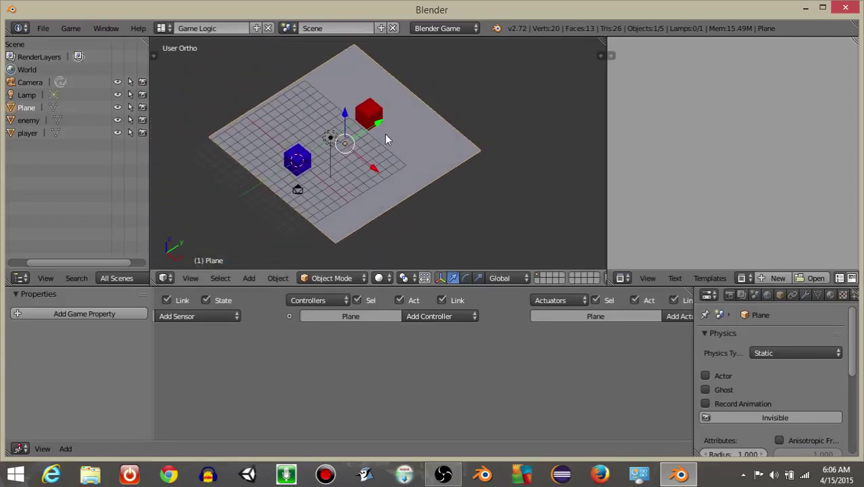
# Add an Always sensor to the enemy cube and collapse it.
pyautogui.rightClick(374, 119)
pyautogui.moveTo(242, 394); pyautogui.dragTo(429, 377, button='middle')
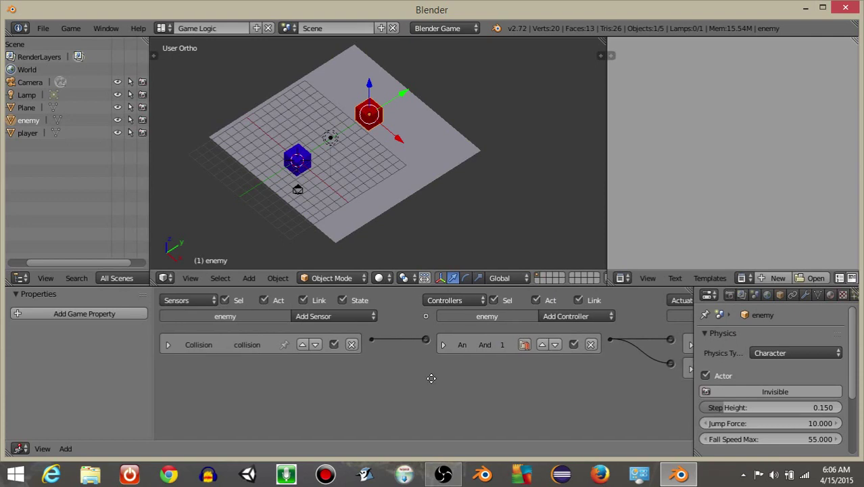
pyautogui.click(333, 318)
pyautogui.click(322, 287)
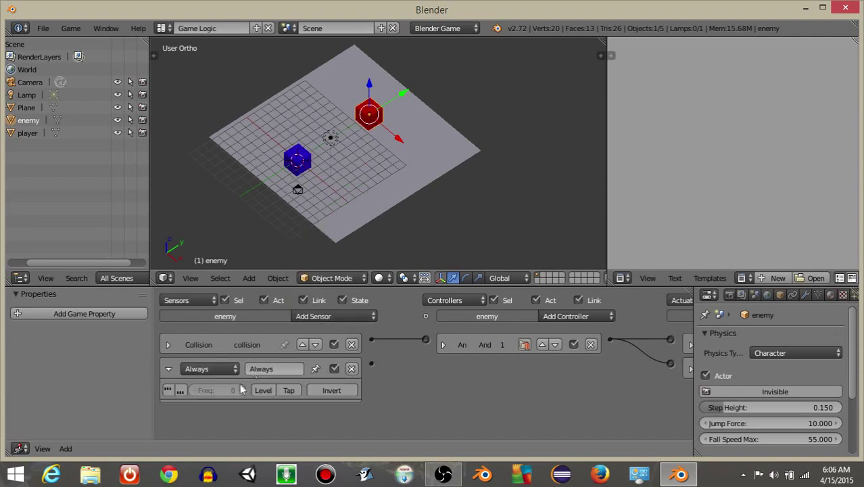
pyautogui.scroll(3, 181, 402)
pyautogui.click(177, 371)
pyautogui.scroll(2, 180, 372)
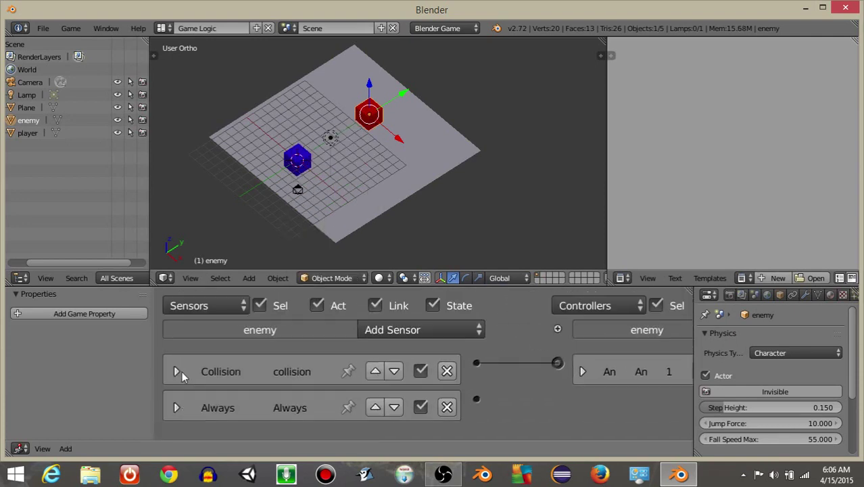
# Add another Edit Object actuator to the enemy, below the existing Message and Edit Object actuators.
pyautogui.moveTo(684, 345); pyautogui.dragTo(483, 341, button='middle')
pyautogui.scroll(-2, 567, 329)
pyautogui.moveTo(673, 384); pyautogui.dragTo(546, 384, button='middle')
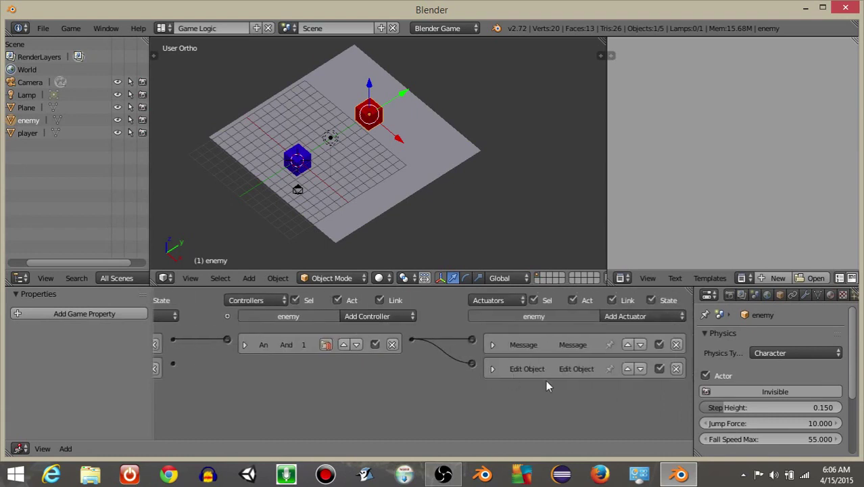
pyautogui.scroll(2, 546, 384)
pyautogui.moveTo(690, 331); pyautogui.dragTo(592, 331, button='middle')
pyautogui.click(592, 331)
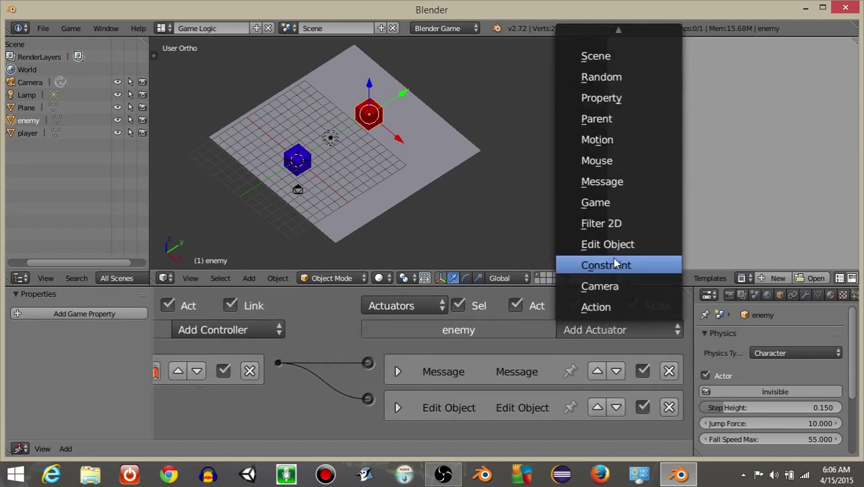
pyautogui.click(599, 244)
# Set the new Edit Object actuator to Track to with player as the object, and collapse it.
pyautogui.scroll(-3, 494, 391)
pyautogui.click(496, 378)
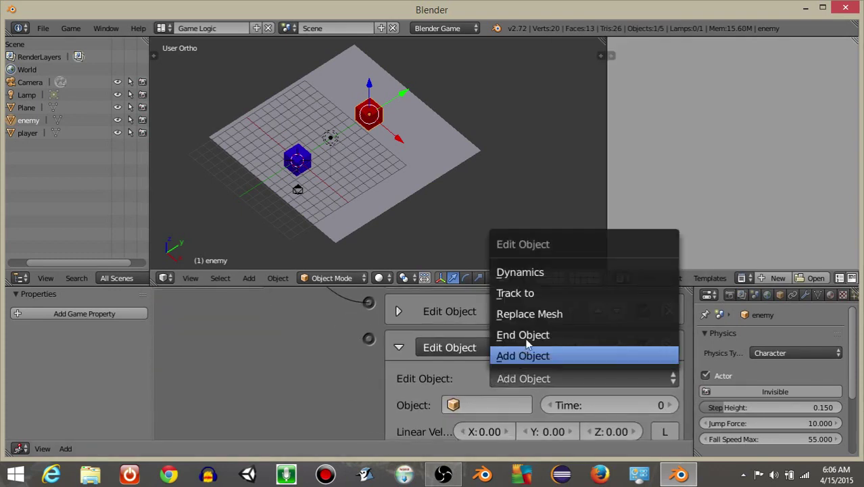
pyautogui.click(524, 292)
pyautogui.click(488, 404)
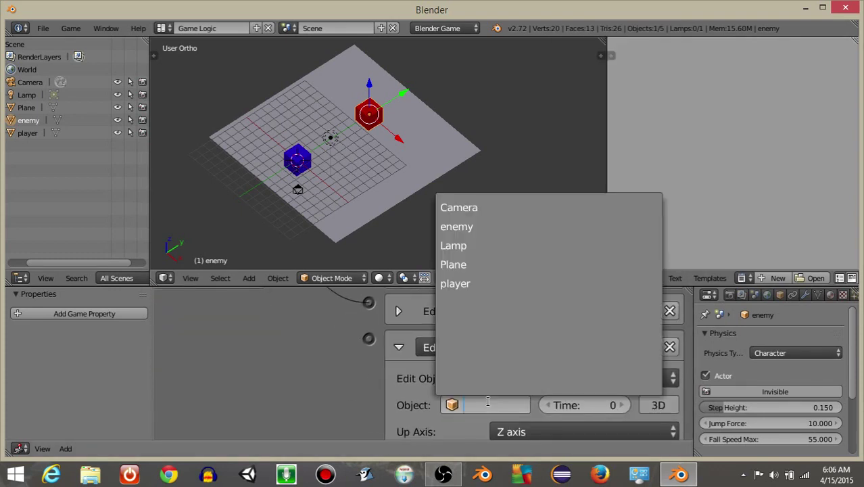
pyautogui.click(466, 283)
pyautogui.keyDown('ctrl'); pyautogui.moveTo(525, 357); pyautogui.dragTo(514, 366, button='middle'); pyautogui.keyUp('ctrl')
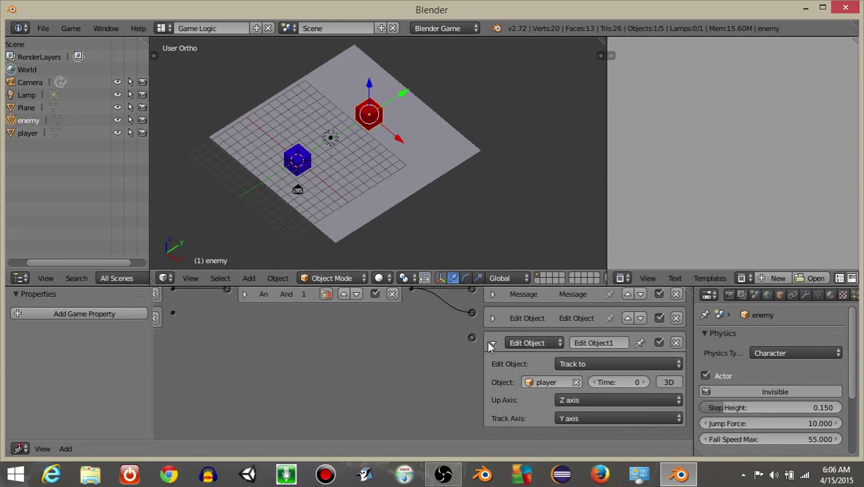
pyautogui.click(491, 343)
# Link the Always sensor through a new And controller to the Track to actuator.
pyautogui.scroll(1, 173, 380)
pyautogui.moveTo(173, 364); pyautogui.dragTo(284, 363)
pyautogui.moveTo(410, 364); pyautogui.dragTo(472, 389)
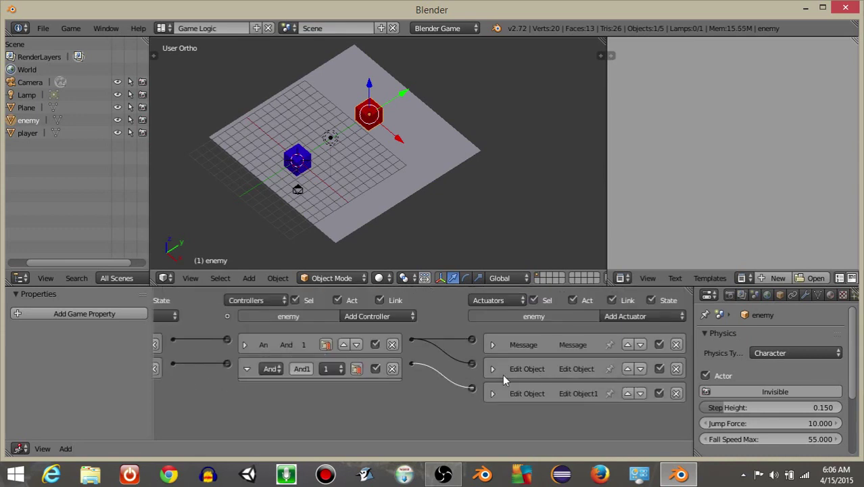
# Add a Motion actuator with a Y location of 0.15 to the enemy and link it to the Always sensor's And controller.
pyautogui.click(625, 315)
pyautogui.click(643, 191)
pyautogui.keyDown('ctrl'); pyautogui.moveTo(575, 389); pyautogui.dragTo(572, 371, button='middle'); pyautogui.keyUp('ctrl')
pyautogui.scroll(-3, 571, 371)
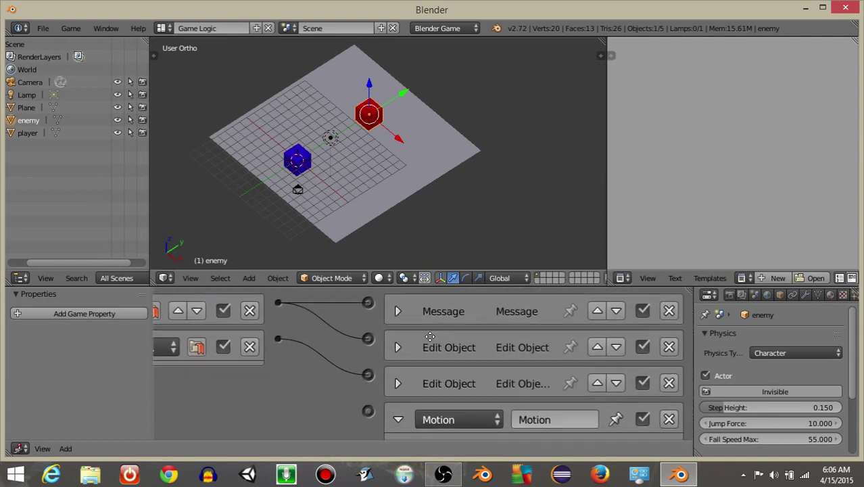
pyautogui.scroll(3, 518, 363)
pyautogui.click(546, 381)
pyautogui.write('0')
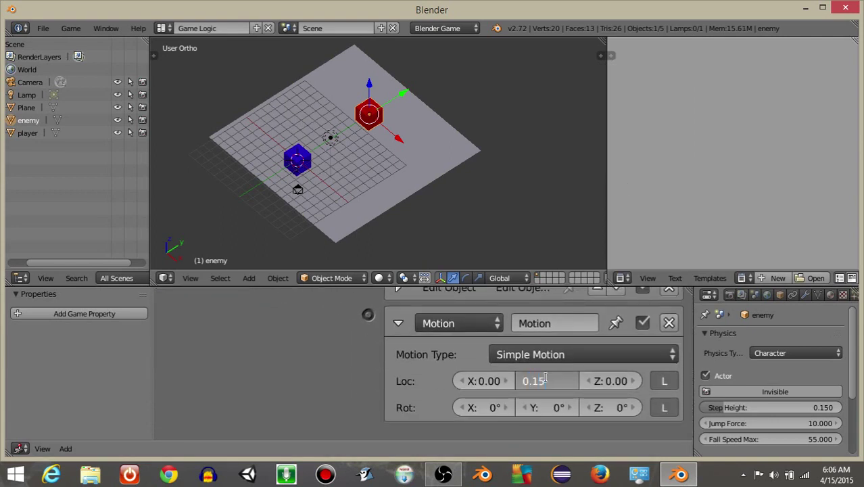
pyautogui.write('.15')
pyautogui.press('Return')
pyautogui.scroll(-2, 458, 332)
pyautogui.moveTo(433, 318); pyautogui.dragTo(490, 360)
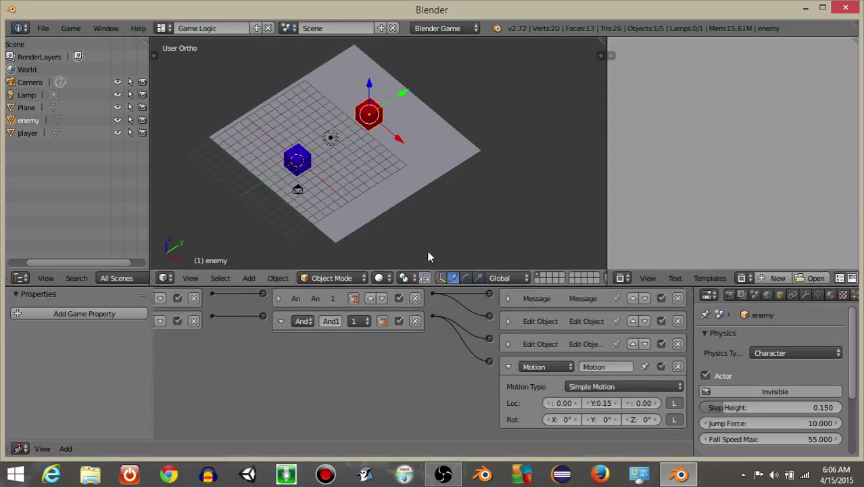
# Test the enemy's tracking in the game, both before and after moving the enemy cube in the negative X direction.
pyautogui.press('p')
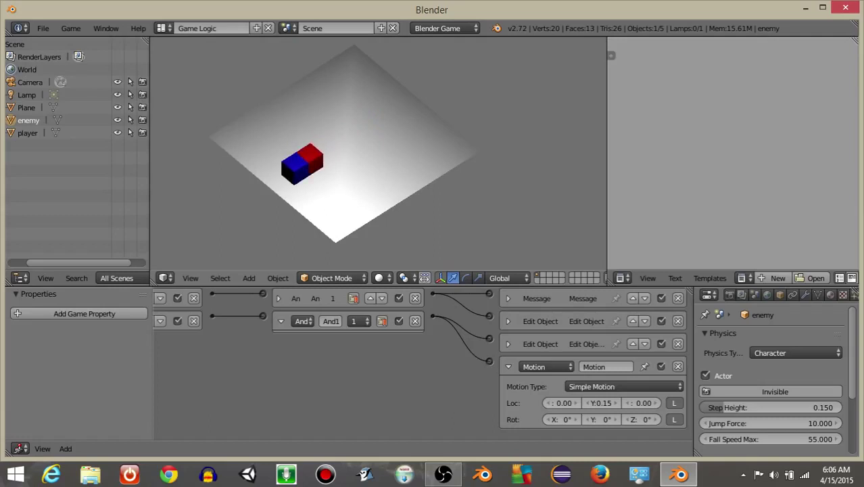
pyautogui.press('Escape')
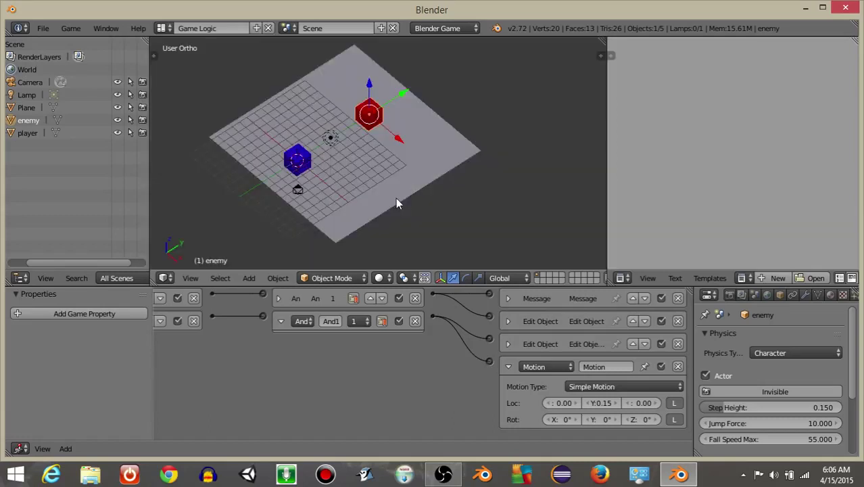
pyautogui.moveTo(399, 144); pyautogui.dragTo(357, 105)
pyautogui.press('p')
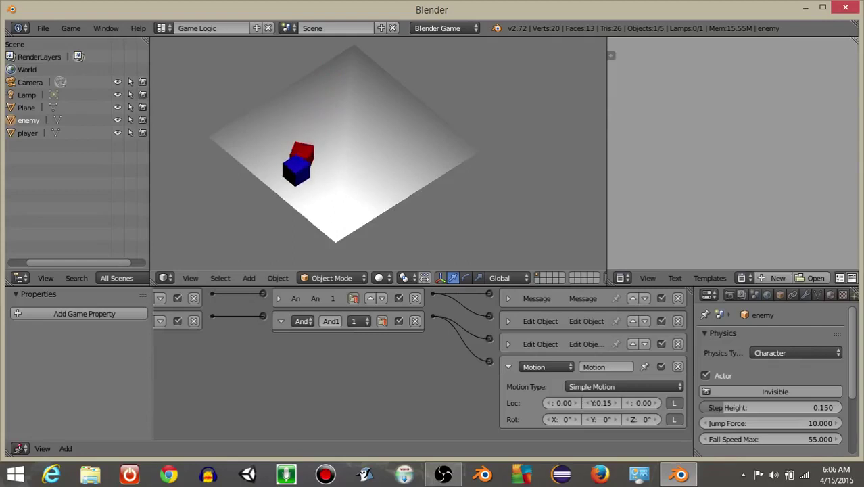
pyautogui.press('Escape')
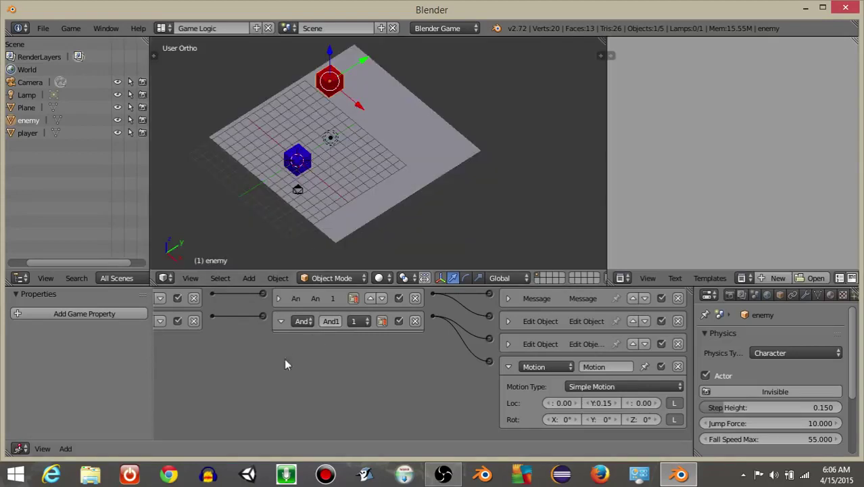
# Collapse the enemy's second And controller and run the game again.
pyautogui.moveTo(302, 355); pyautogui.dragTo(446, 355, button='middle')
pyautogui.click(425, 321)
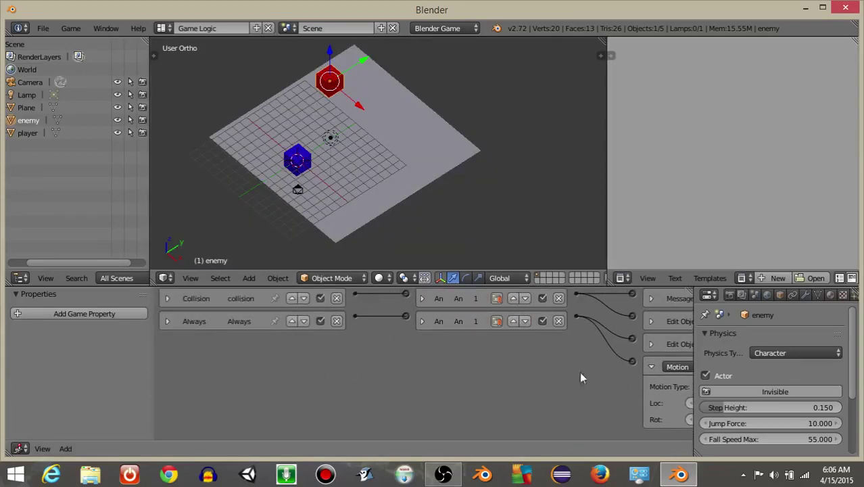
pyautogui.scroll(2, 647, 371)
pyautogui.press('p')
pyautogui.press('Escape')
# Expand the enemy's Collision sensor, and add a Float game property named player to the player cube.
pyautogui.keyDown('ctrl'); pyautogui.moveTo(249, 318); pyautogui.dragTo(203, 345, button='middle'); pyautogui.keyUp('ctrl')
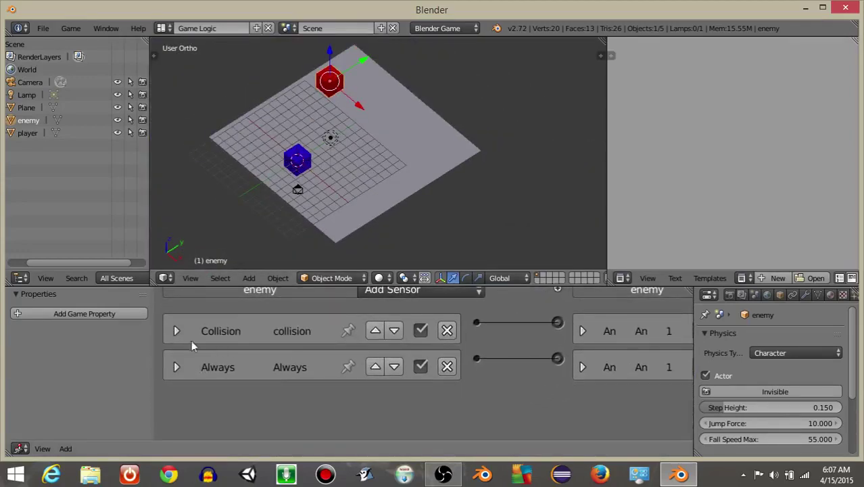
pyautogui.click(176, 331)
pyautogui.rightClick(307, 167)
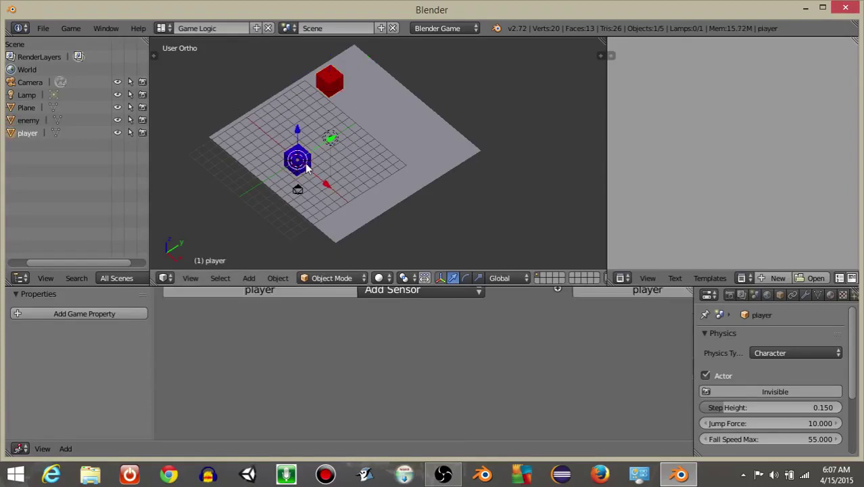
pyautogui.press('Home')
pyautogui.click(90, 314)
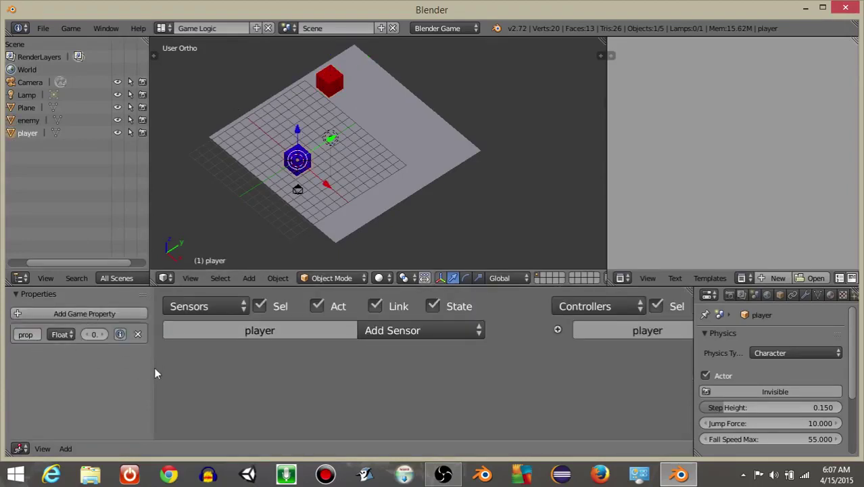
pyautogui.moveTo(151, 369); pyautogui.dragTo(265, 369)
pyautogui.click(51, 329)
pyautogui.write('p')
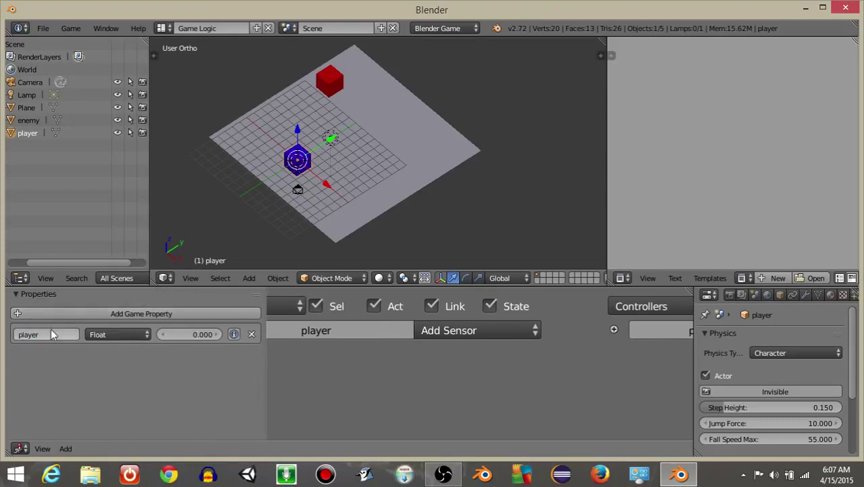
pyautogui.press('Return')
# Run the game to test the collision, and check the settings of the enemy's Message actuator.
pyautogui.press('p')
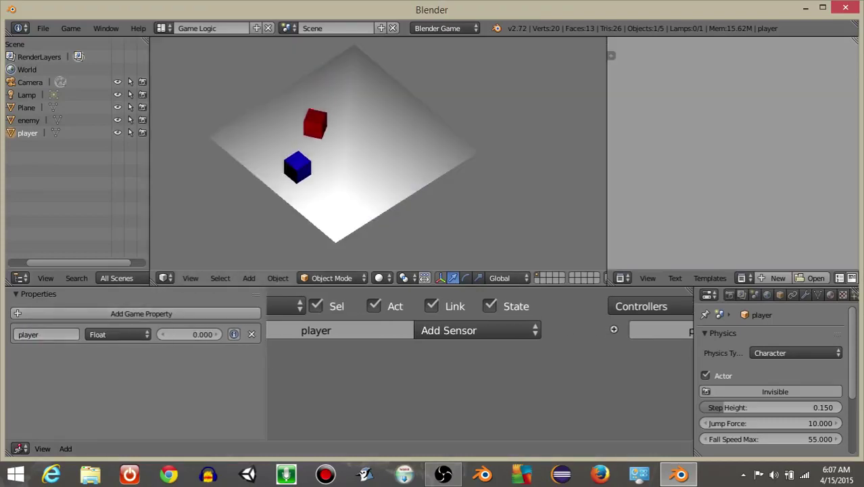
pyautogui.press('Escape')
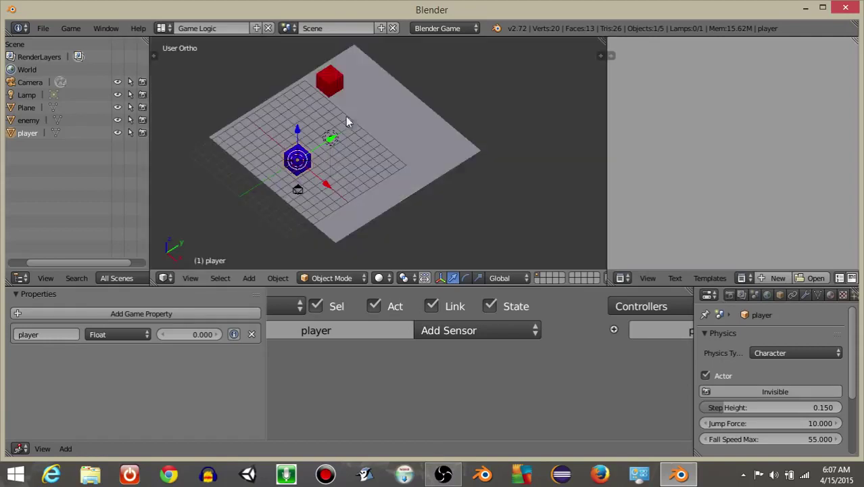
pyautogui.rightClick(332, 80)
pyautogui.press('Home')
pyautogui.moveTo(670, 385); pyautogui.dragTo(460, 356, button='middle')
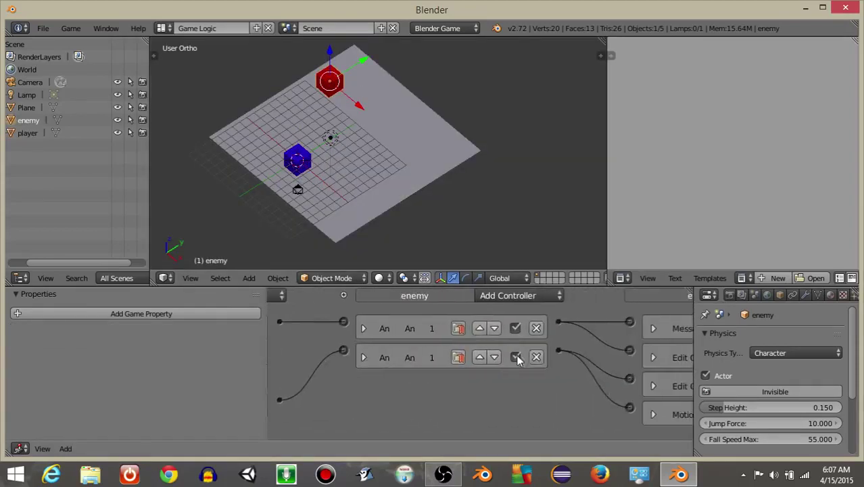
pyautogui.moveTo(619, 340); pyautogui.dragTo(436, 331, button='middle')
pyautogui.click(472, 329)
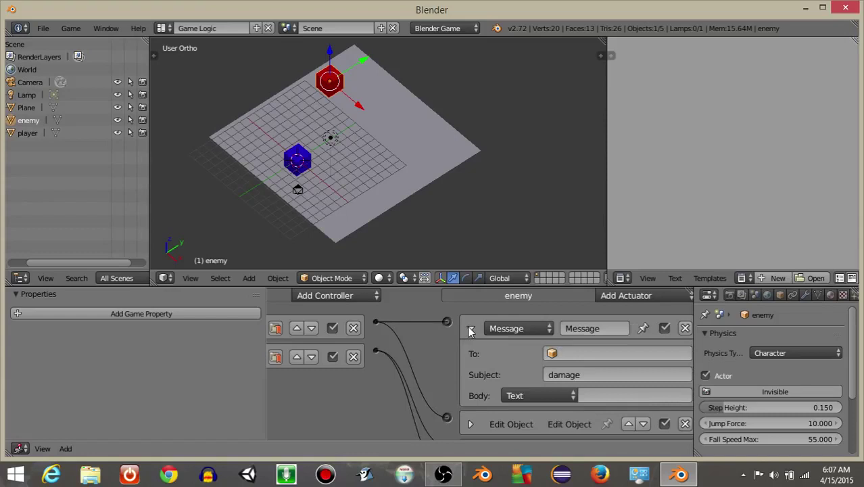
pyautogui.click(472, 330)
# Duplicate the enemy cube twice in a row along X, the first copy about 5.7 units away, and test them in the game.
pyautogui.hotkey('shift', 'd')
pyautogui.rightClick(390, 102)
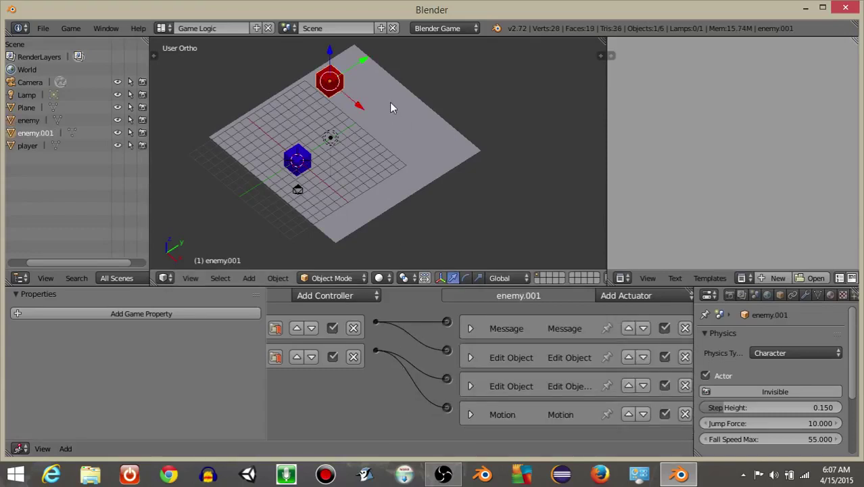
pyautogui.press('g')
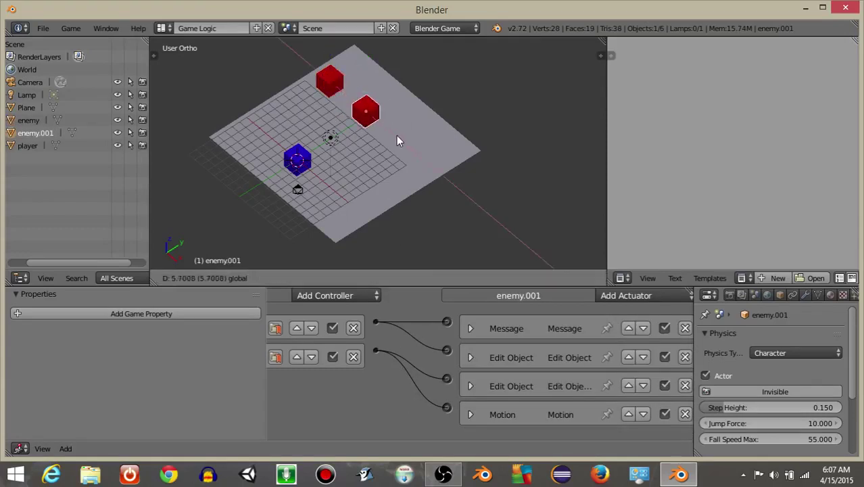
pyautogui.click(397, 135)
pyautogui.hotkey('shift', 'd')
pyautogui.click(441, 163)
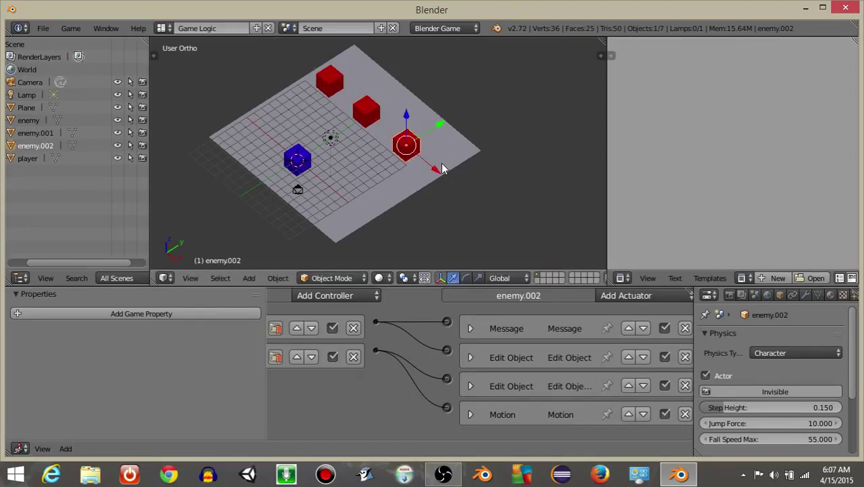
pyautogui.press('p')
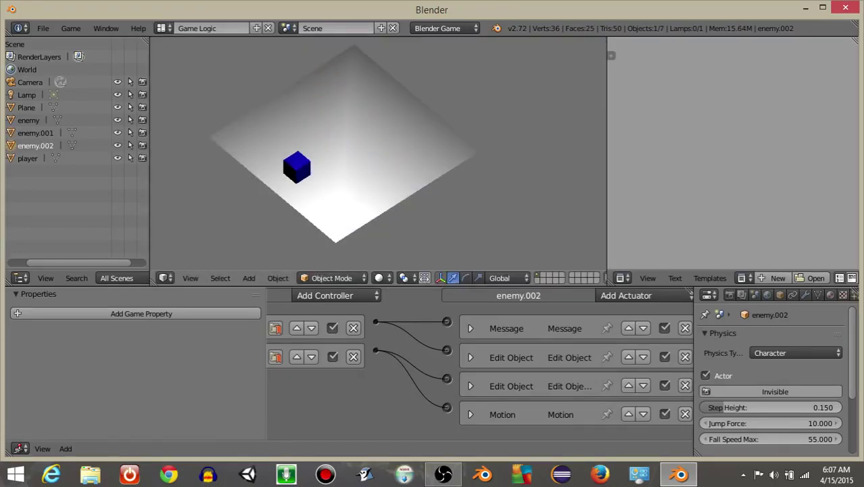
pyautogui.press('Escape')
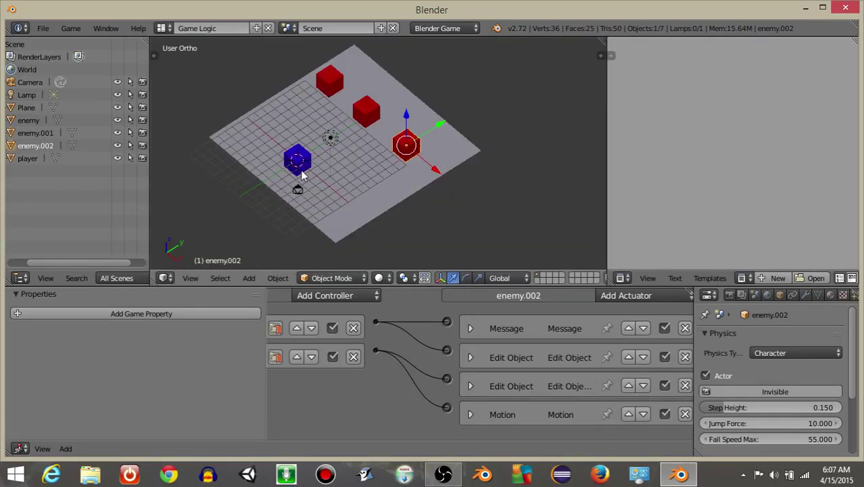
# Snap the 3D cursor to the player cube.
pyautogui.rightClick(303, 159)
pyautogui.scroll(3, 322, 168)
pyautogui.moveTo(322, 168); pyautogui.dragTo(357, 165, button='middle')
pyautogui.press('KP_7')
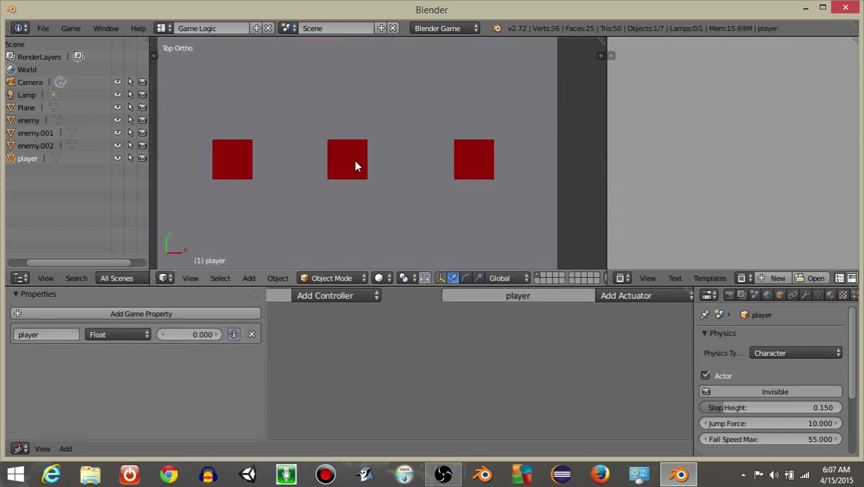
pyautogui.scroll(-3, 355, 166)
pyautogui.keyDown('shift'); pyautogui.moveTo(384, 231); pyautogui.dragTo(411, 136, button='middle'); pyautogui.keyUp('shift')
pyautogui.scroll(4, 407, 111)
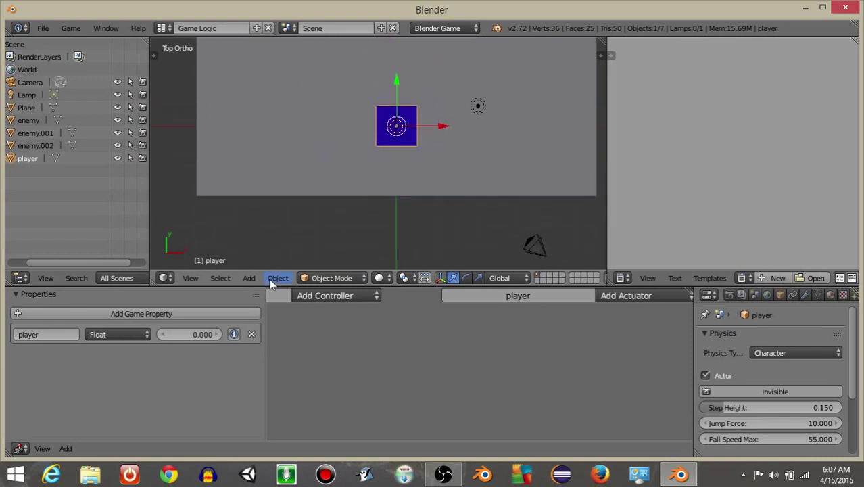
pyautogui.click(272, 280)
pyautogui.moveTo(365, 171)
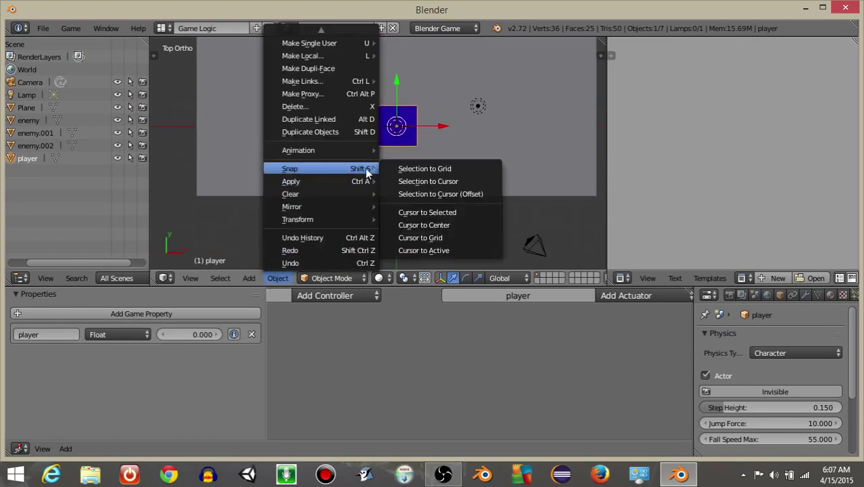
pyautogui.click(434, 212)
# Add a camera at the 3D cursor and raise it above the player cube.
pyautogui.press('space')
pyautogui.write('add camera')
pyautogui.press('Return')
pyautogui.moveTo(425, 179); pyautogui.dragTo(423, 86, button='middle')
pyautogui.scroll(-4, 423, 85)
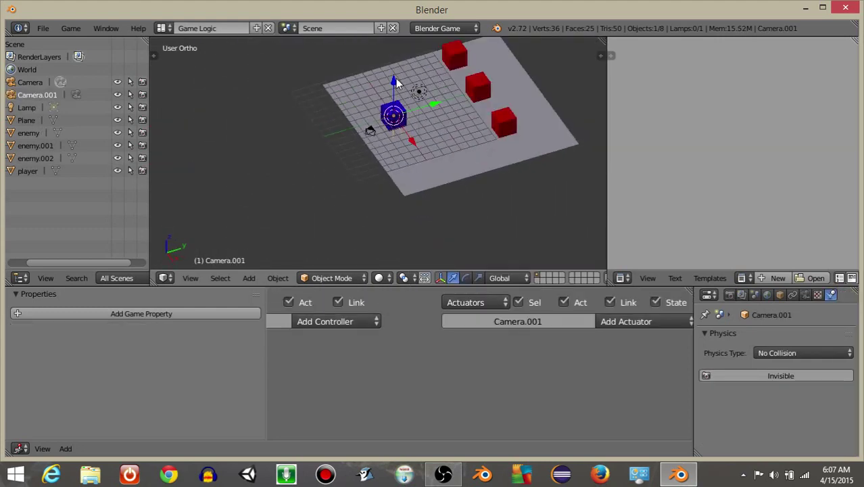
pyautogui.scroll(-1, 395, 78)
pyautogui.press('g')
pyautogui.click(407, 227)
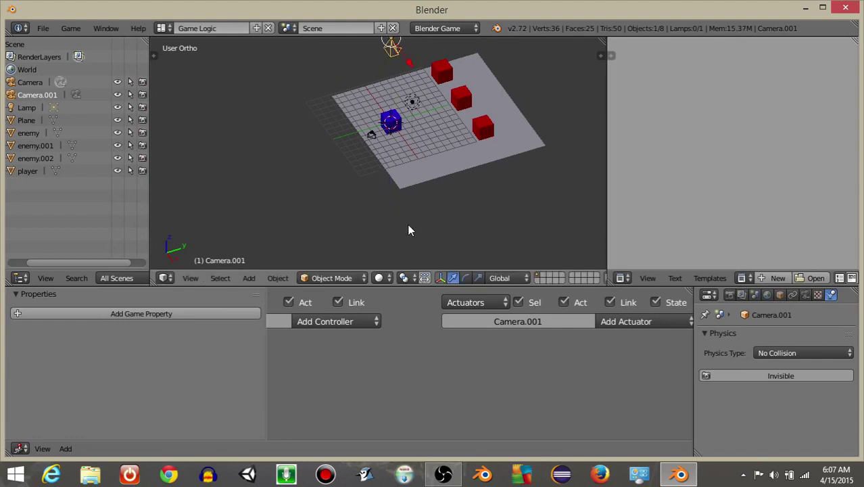
# Delete the original camera beside the ground plane and look through the new overhead camera.
pyautogui.press('KP_0')
pyautogui.press('KP_0')
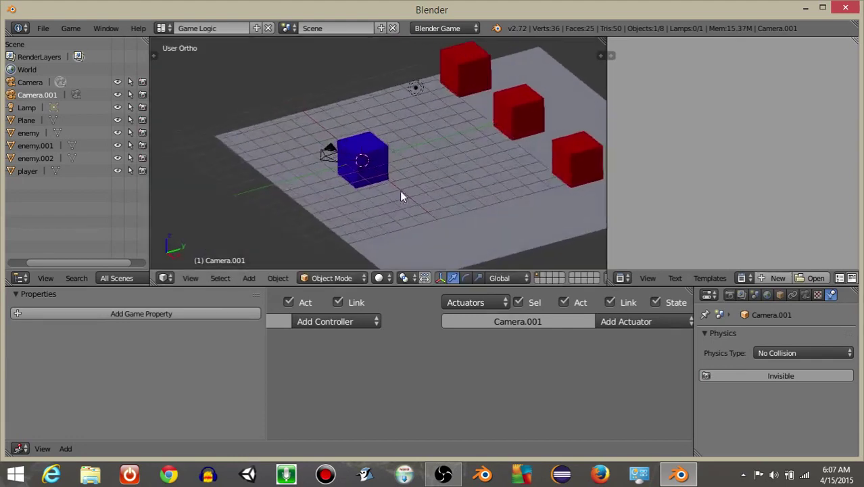
pyautogui.moveTo(376, 207); pyautogui.dragTo(280, 179, button='middle')
pyautogui.rightClick(277, 177)
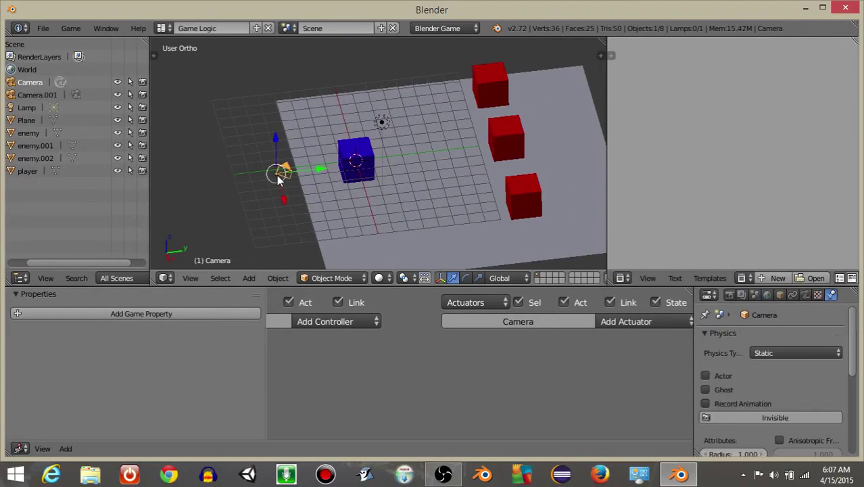
pyautogui.press('x')
pyautogui.click(280, 177)
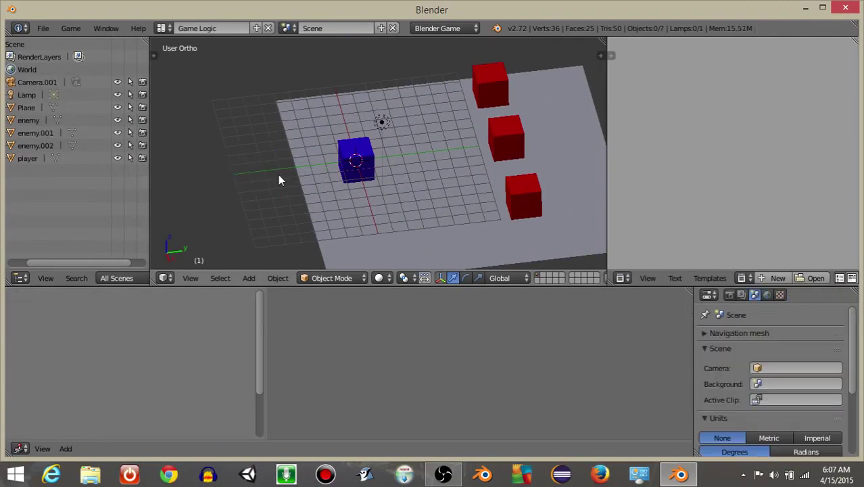
pyautogui.press('KP_0')
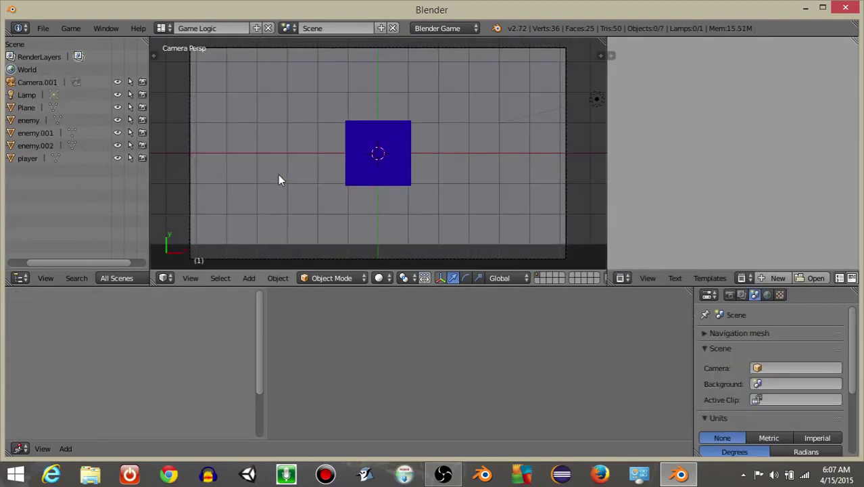
pyautogui.moveTo(298, 191); pyautogui.dragTo(313, 149, button='middle')
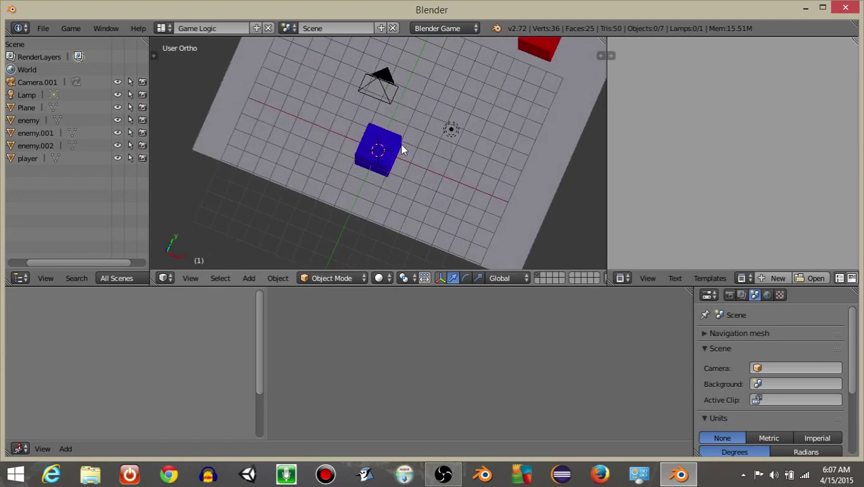
pyautogui.press('KP_7')
pyautogui.press('KP_0')
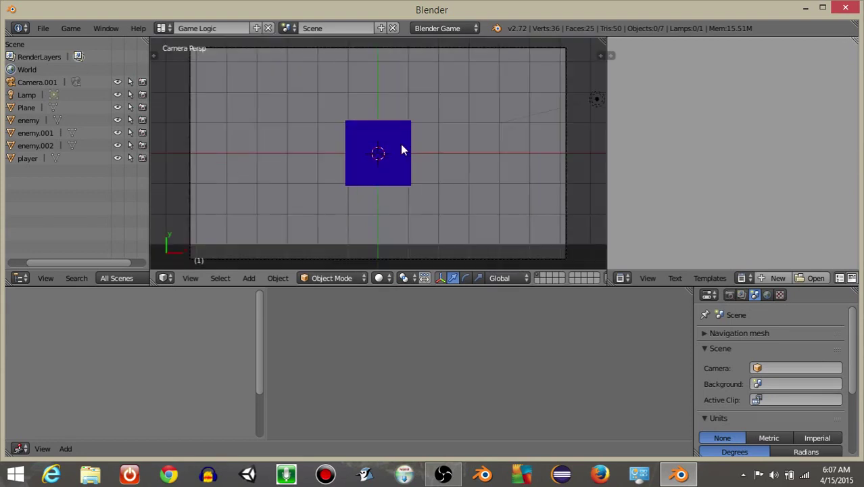
# Parent the overhead camera to the player cube, using wireframe shading for the selection, and return the viewport to Solid shading.
pyautogui.rightClick(193, 153)
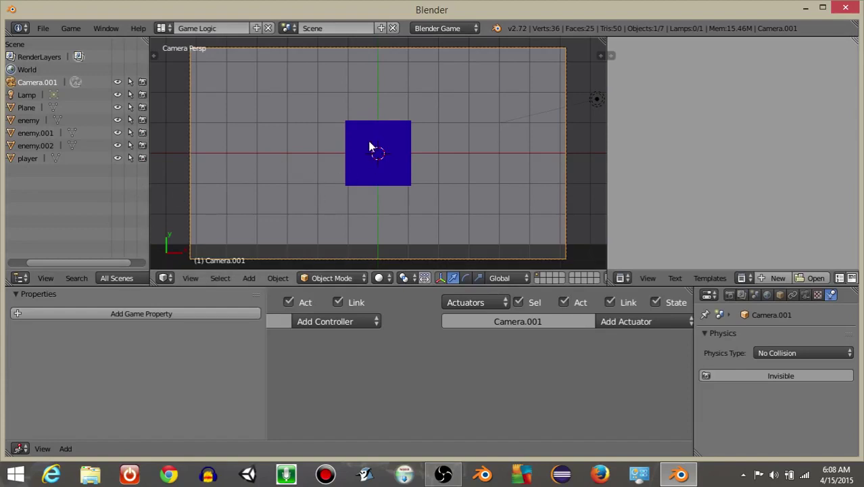
pyautogui.press('z')
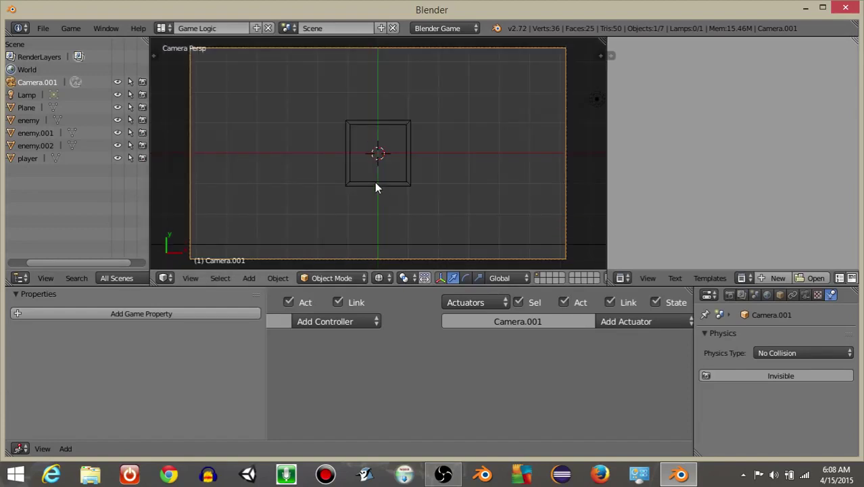
pyautogui.keyDown('shift'); pyautogui.rightClick(377, 187); pyautogui.keyUp('shift')
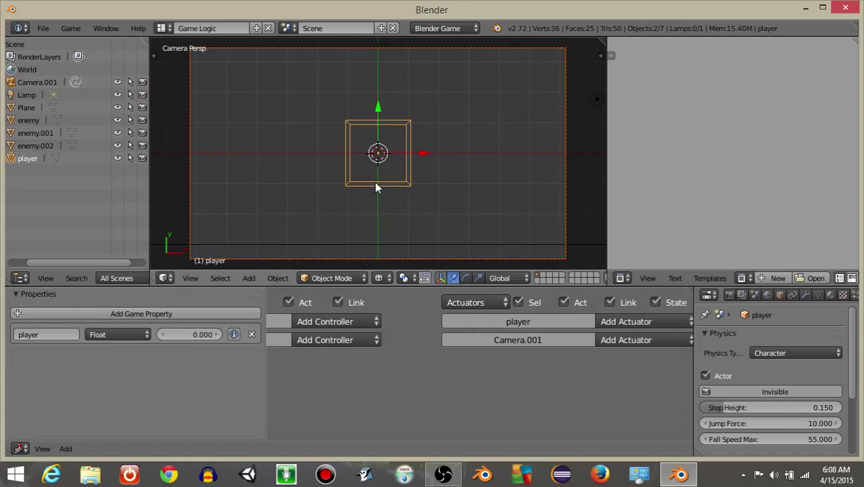
pyautogui.hotkey('ctrl', 'p')
pyautogui.click(377, 183)
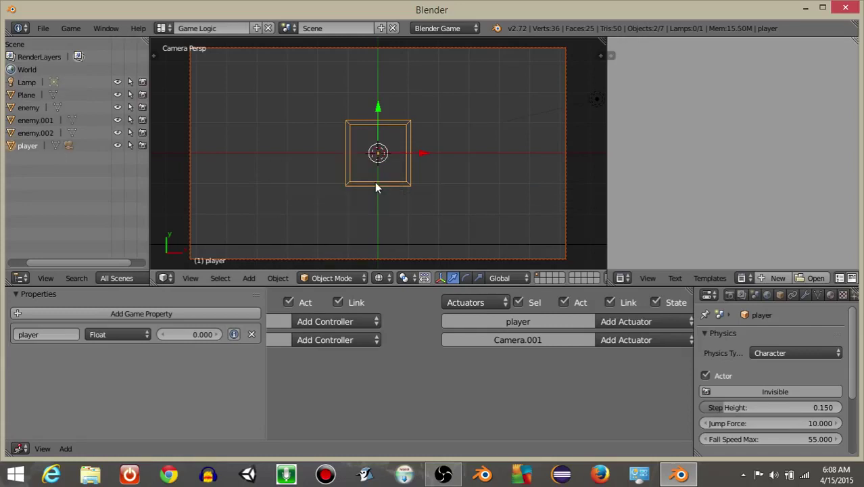
pyautogui.click(378, 278)
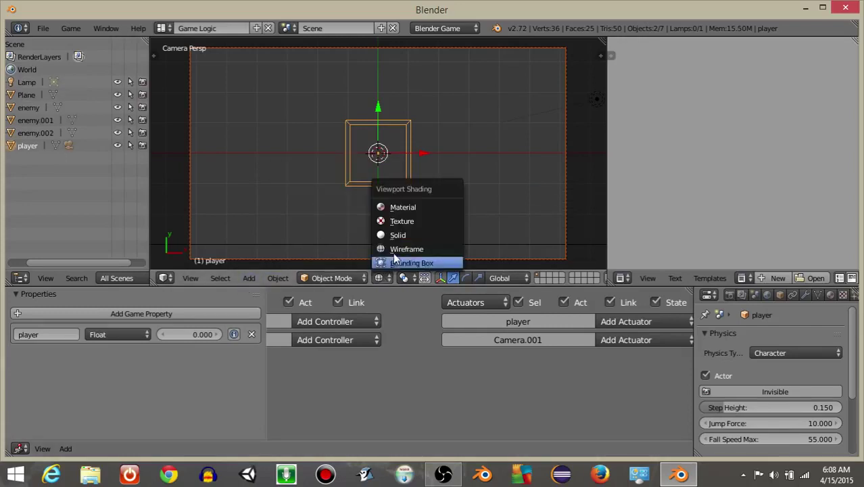
pyautogui.click(406, 234)
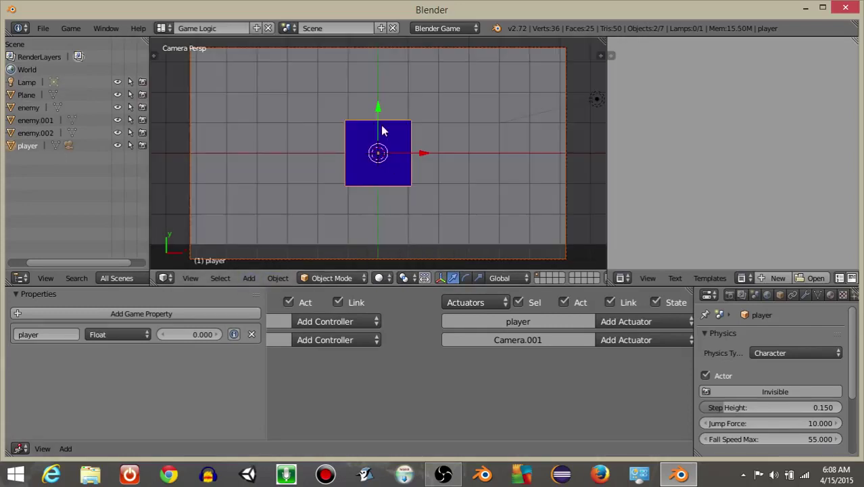
# Create a new empty scene and name it HUD.
pyautogui.click(380, 29)
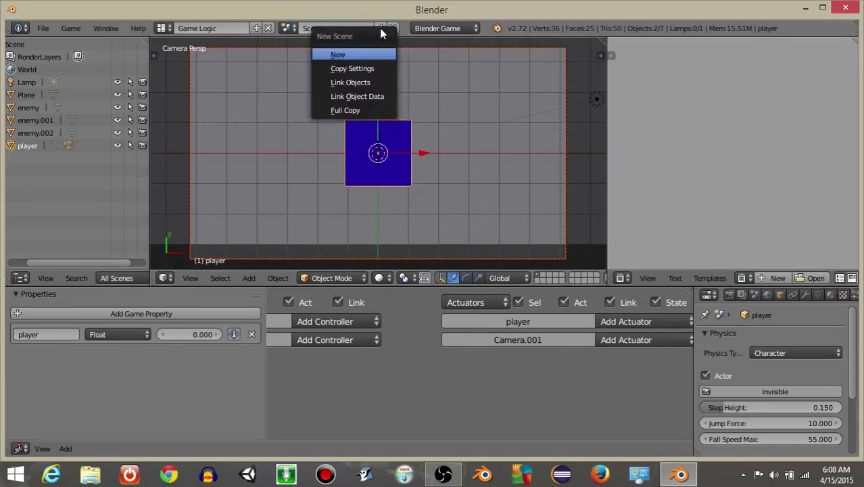
pyautogui.click(345, 54)
pyautogui.click(329, 28)
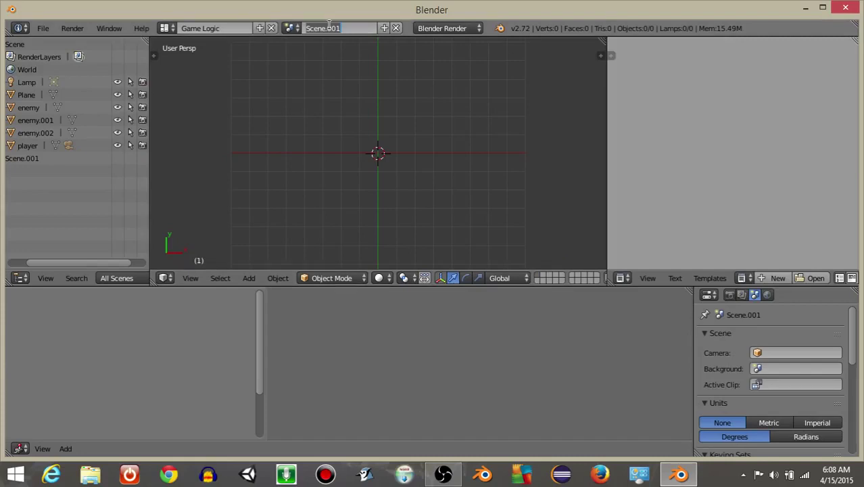
pyautogui.write('HUD')
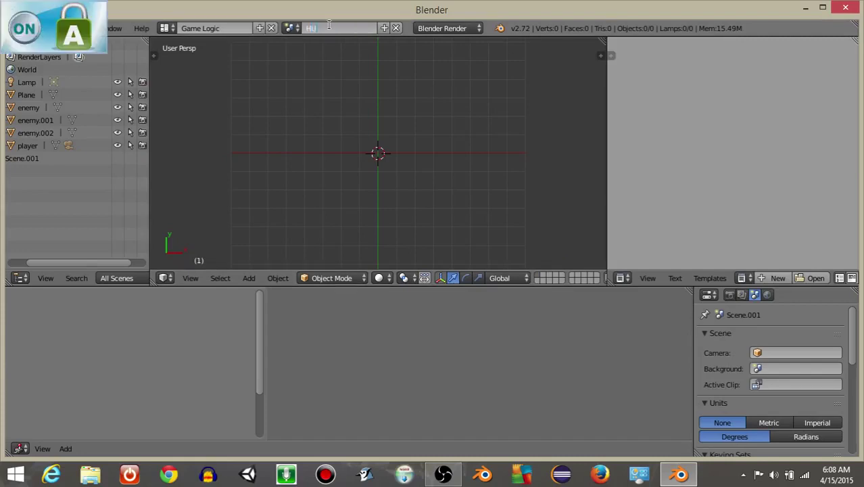
pyautogui.press('Return')
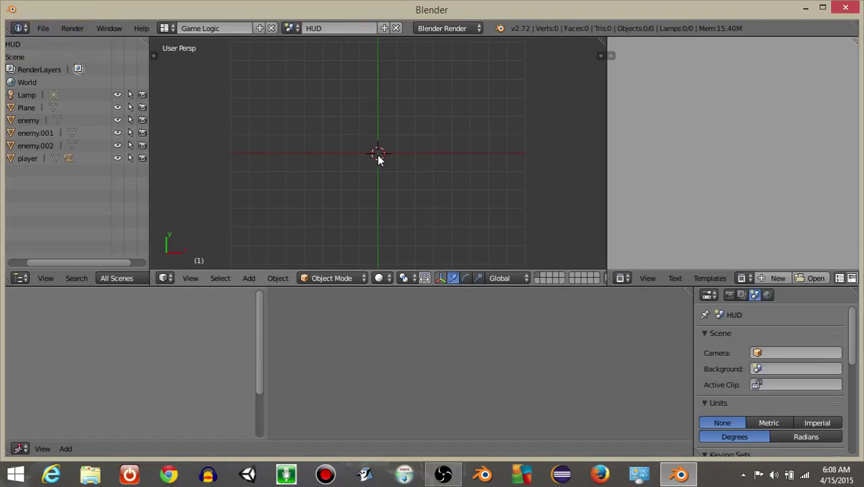
# Add a camera to the HUD scene, raise it above the origin and look through it.
pyautogui.press('KP_7')
pyautogui.press('space')
pyautogui.write('add ca')
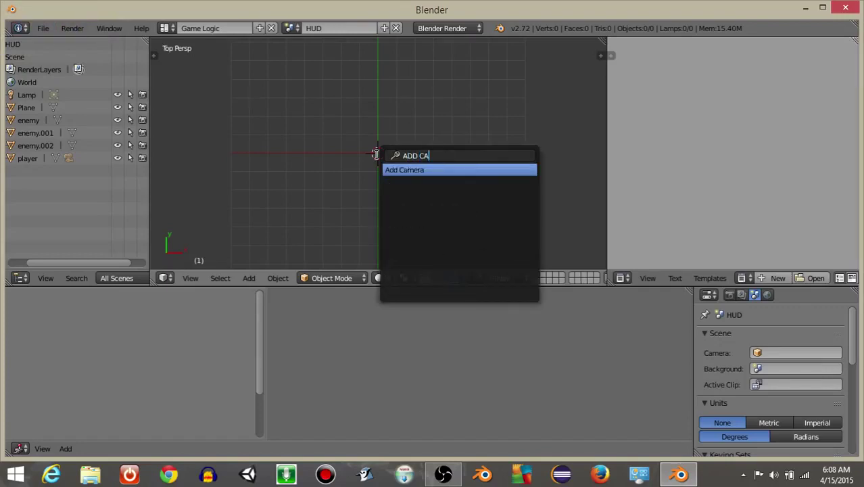
pyautogui.press('Return')
pyautogui.moveTo(368, 175); pyautogui.dragTo(382, 217, button='middle')
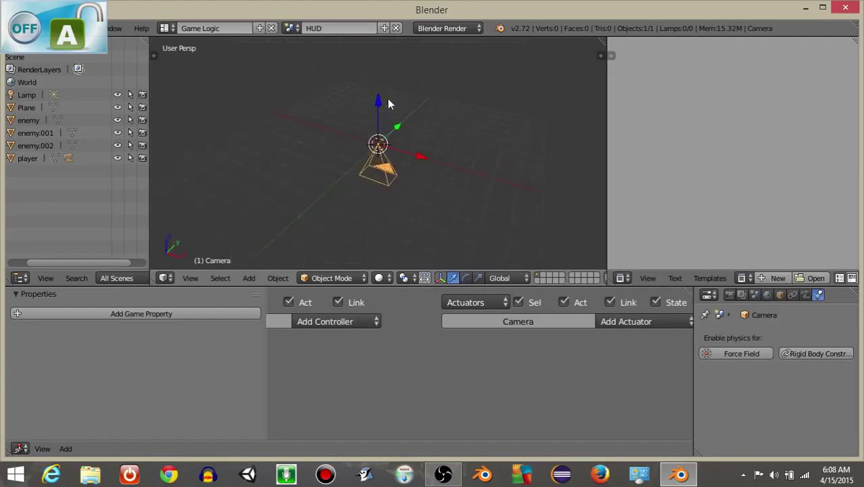
pyautogui.press('g')
pyautogui.click(372, 118)
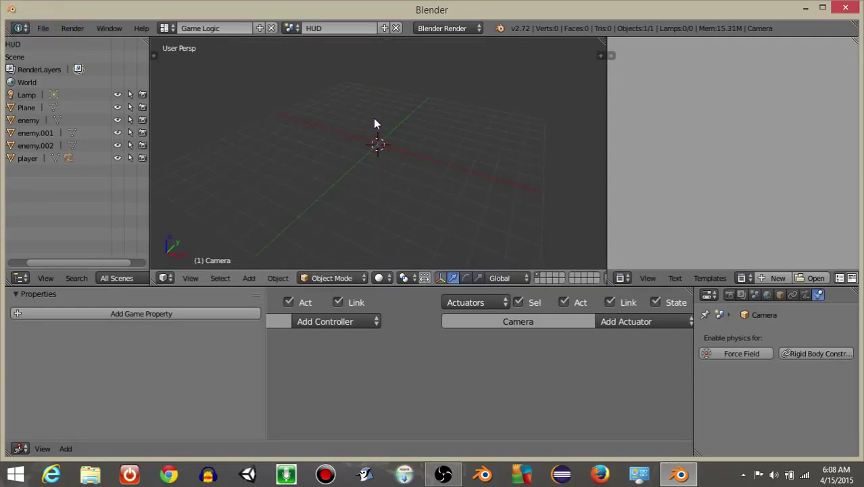
pyautogui.press('KP_0')
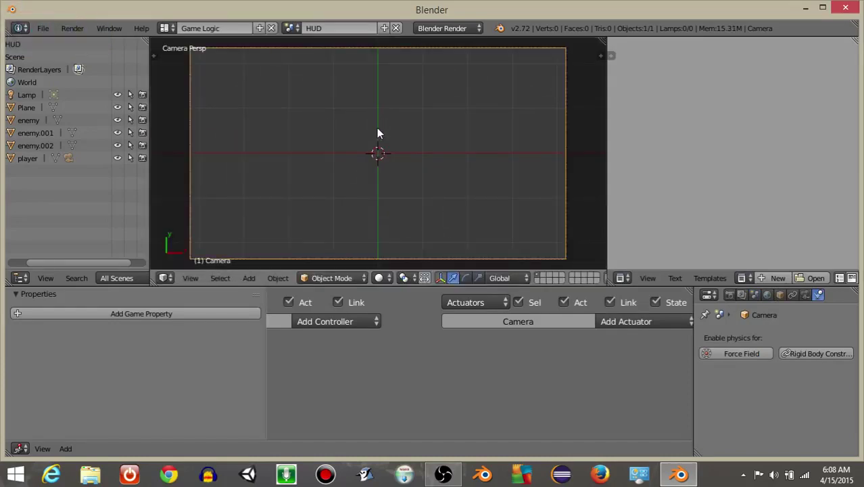
# Add a plane at the origin and flatten it along Y to a scale of about 0.124.
pyautogui.press('space')
pyautogui.write('add pla')
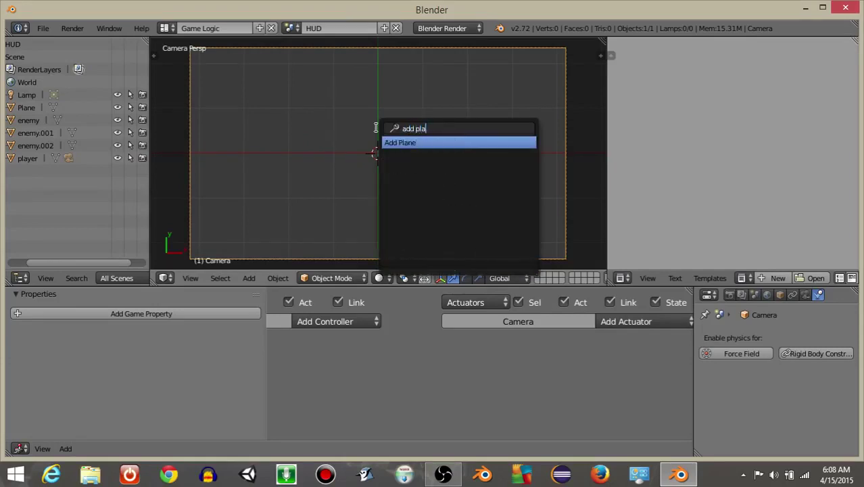
pyautogui.press('Return')
pyautogui.press('s')
pyautogui.press('y')
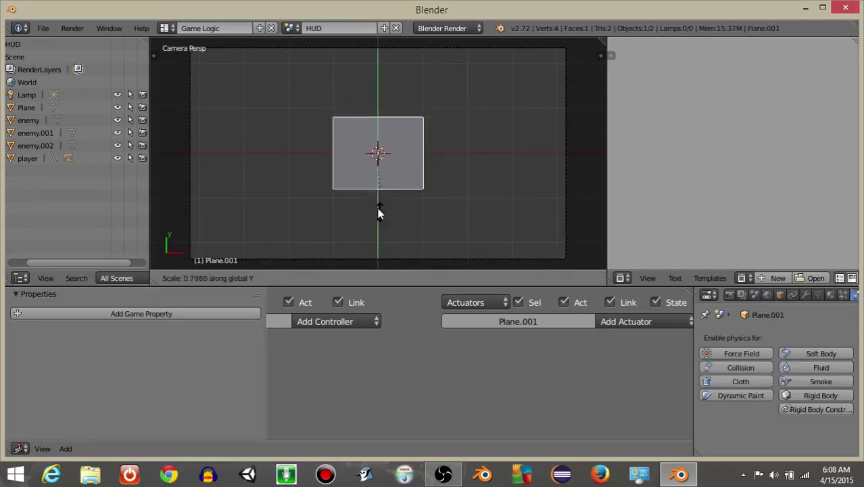
pyautogui.click(371, 159)
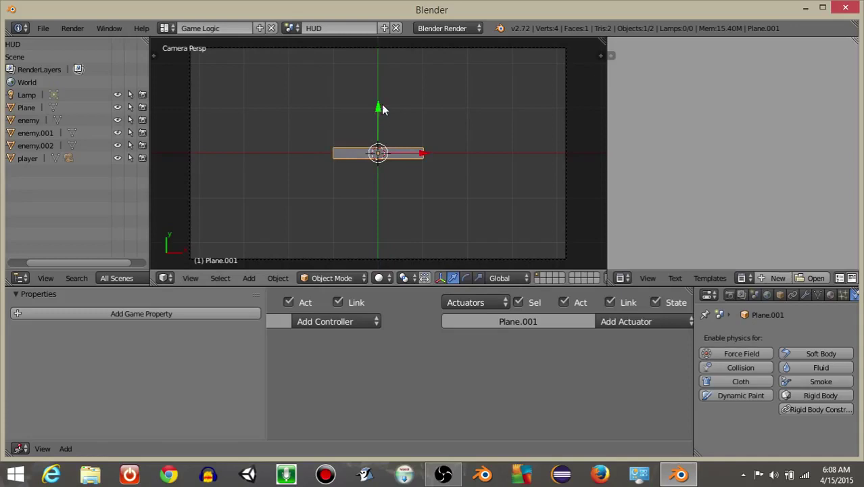
# Place the bar near the camera frame's upper-left corner, about X -2.03, Y 2.09, and stretch it along X to a scale of about 1.82.
pyautogui.press('g')
pyautogui.click(395, 239)
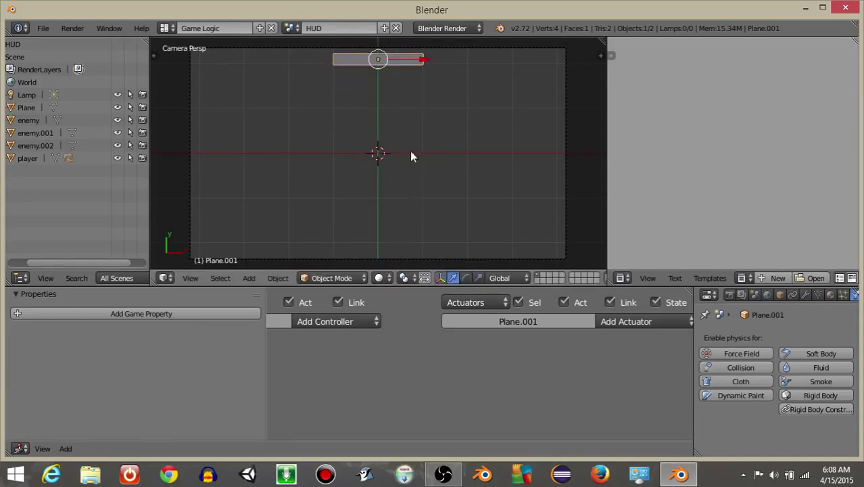
pyautogui.moveTo(421, 58); pyautogui.dragTo(311, 60)
pyautogui.press('s')
pyautogui.press('x')
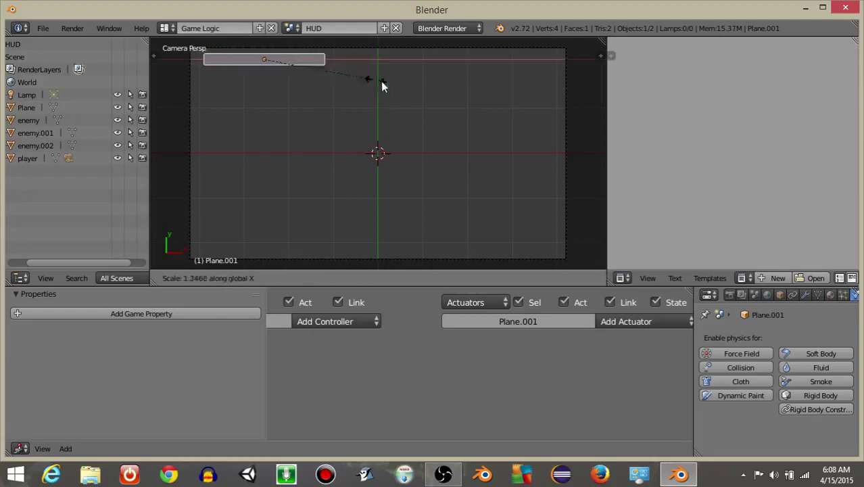
pyautogui.click(415, 91)
pyautogui.moveTo(310, 59); pyautogui.dragTo(332, 61)
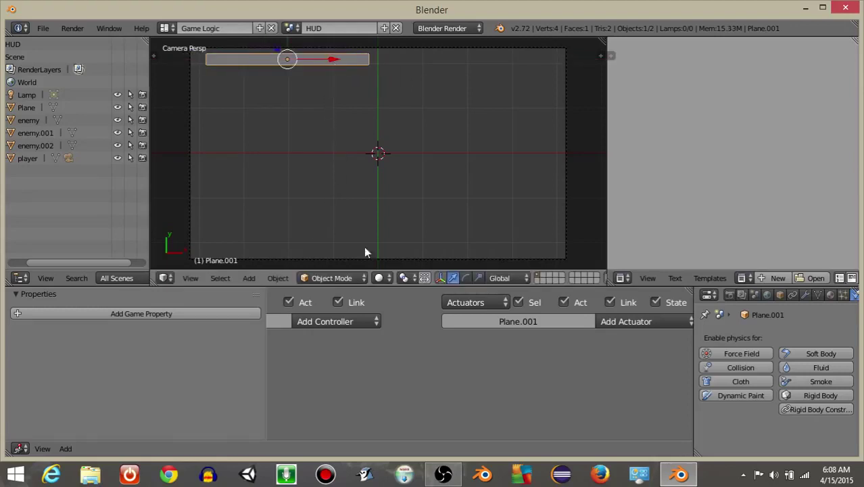
# Rename the bar object as healthBar.
pyautogui.moveTo(694, 337); pyautogui.dragTo(484, 337)
pyautogui.click(570, 295)
pyautogui.click(546, 334)
pyautogui.write('healthBar')
pyautogui.press('Return')
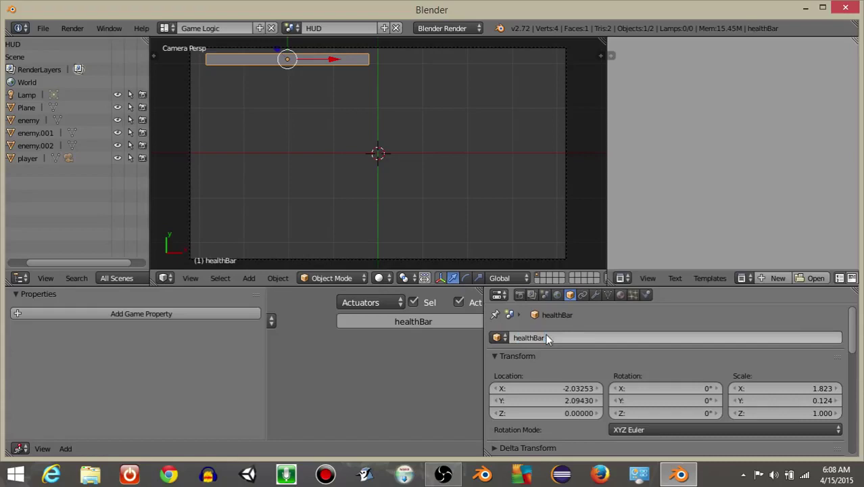
# Add a new material to healthBar and set its diffuse color to blue.
pyautogui.click(620, 295)
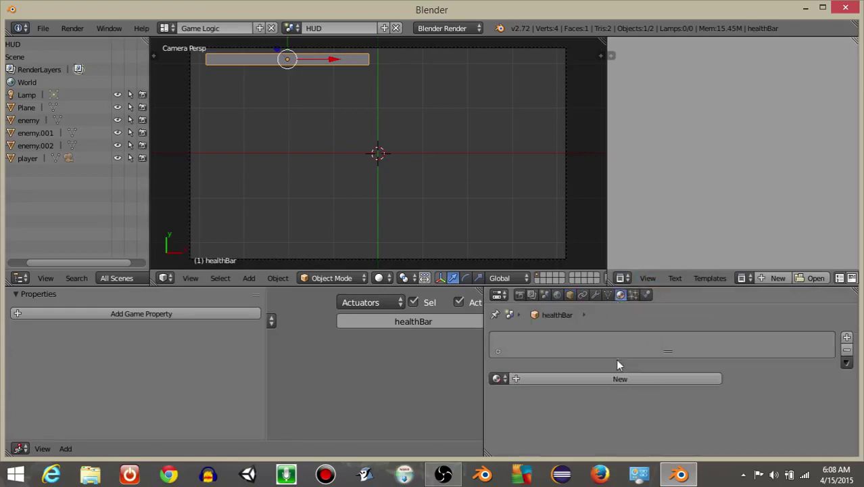
pyautogui.click(589, 379)
pyautogui.scroll(-2, 609, 379)
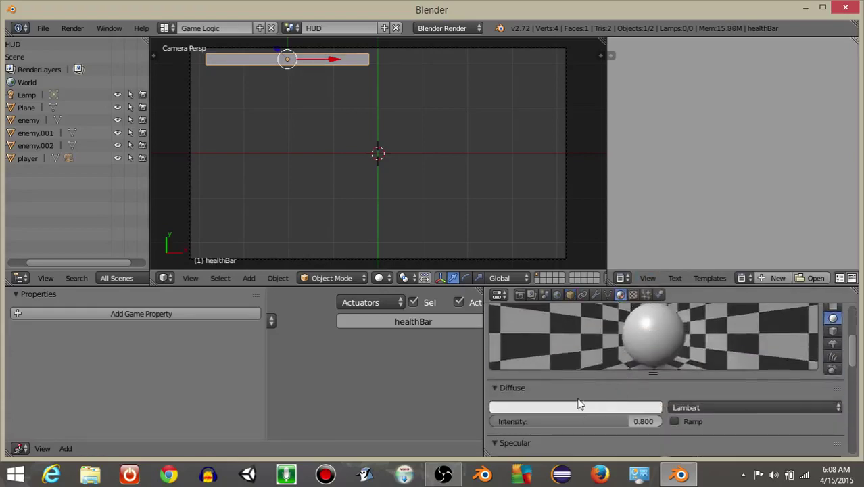
pyautogui.click(579, 406)
pyautogui.moveTo(549, 286); pyautogui.dragTo(582, 253)
pyautogui.moveTo(487, 385); pyautogui.dragTo(623, 370)
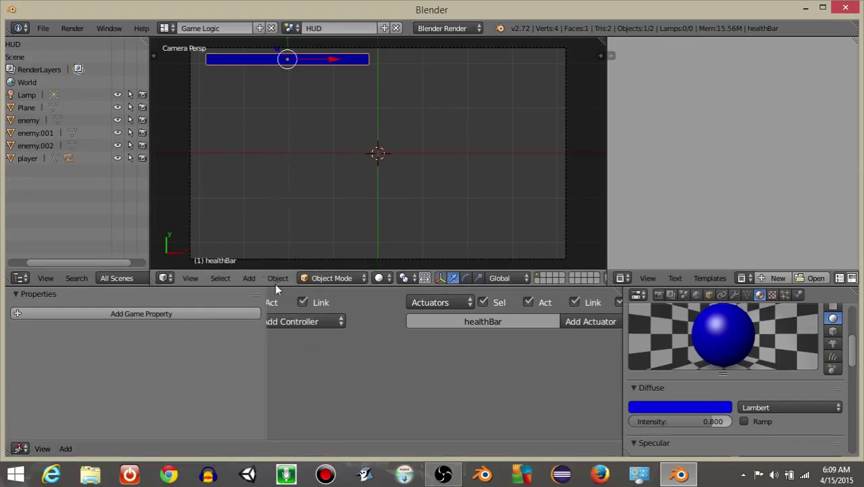
# Select only the two vertices at the left end of the healthBar mesh in Edit Mode.
pyautogui.click(327, 278)
pyautogui.click(324, 247)
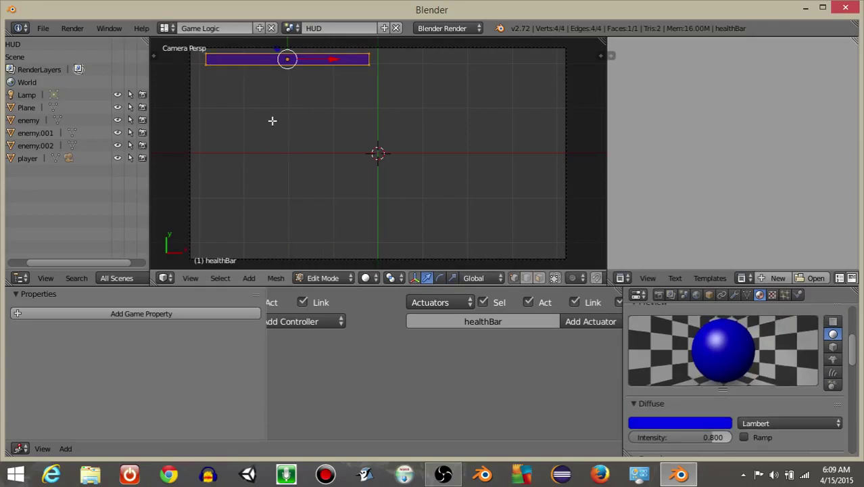
pyautogui.press('a')
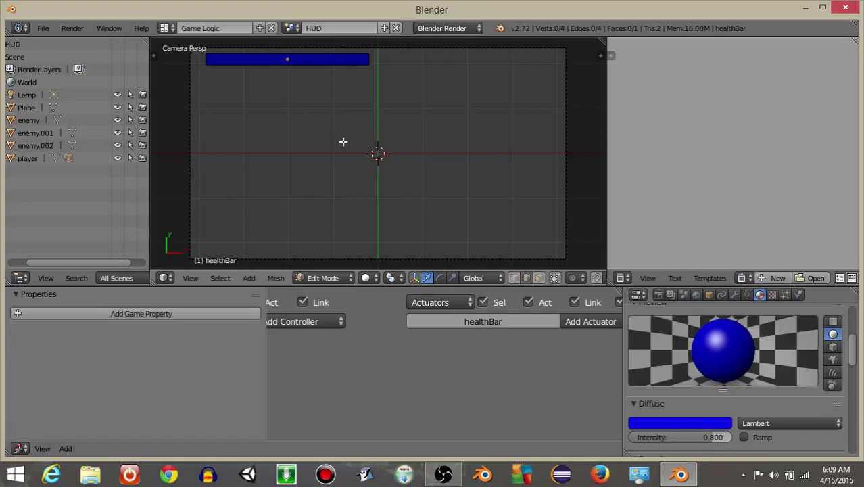
pyautogui.press('b')
pyautogui.moveTo(194, 48); pyautogui.dragTo(230, 98)
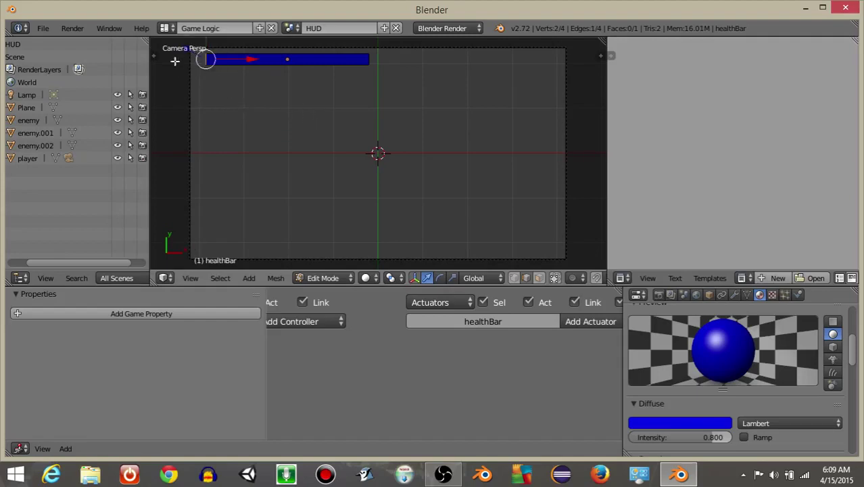
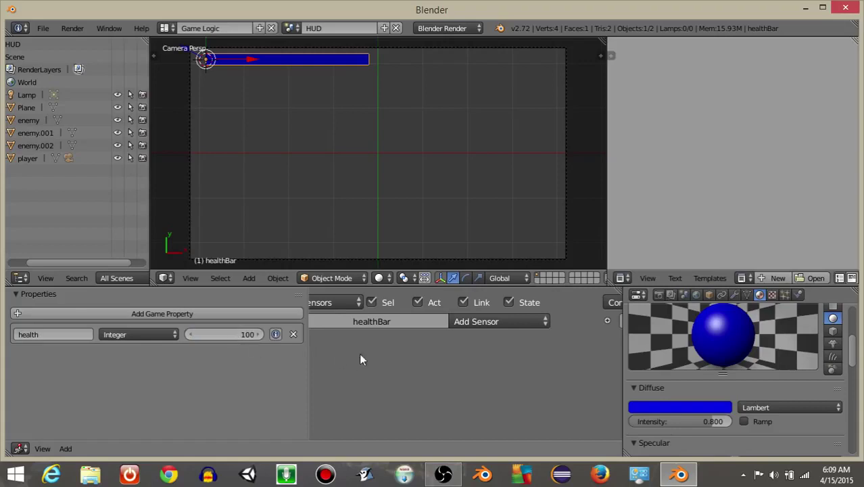
# Switch to the Animation layout, show the HUD scene through its camera, and enlarge the timeline area.
pyautogui.click(165, 29)
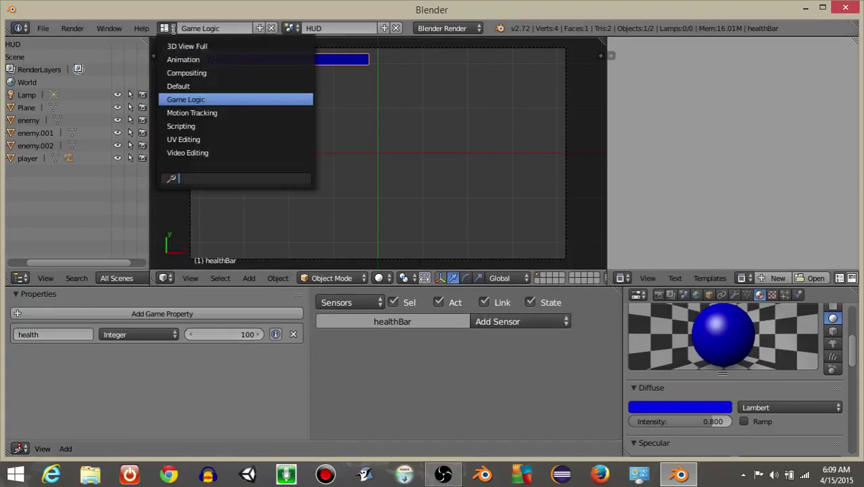
pyautogui.click(179, 60)
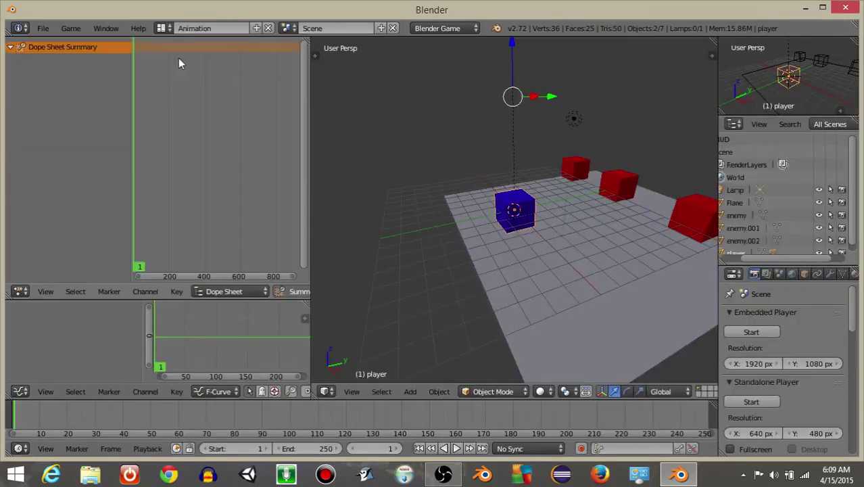
pyautogui.press('KP_0')
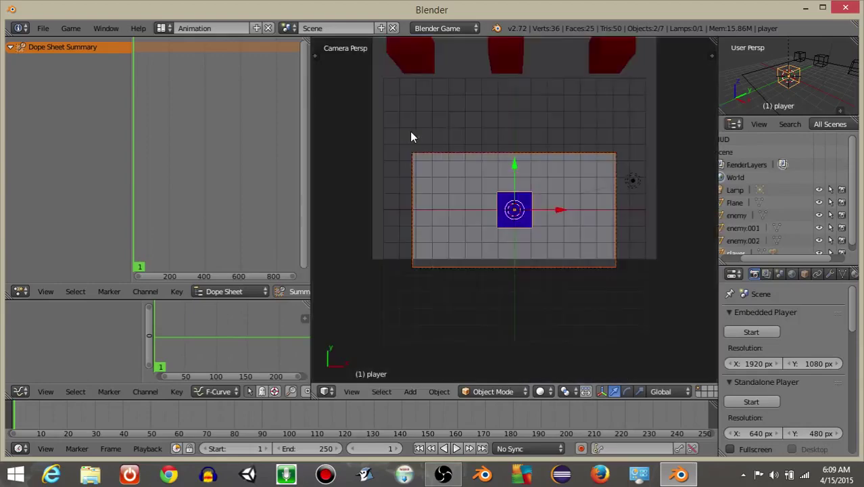
pyautogui.click(291, 29)
pyautogui.click(298, 45)
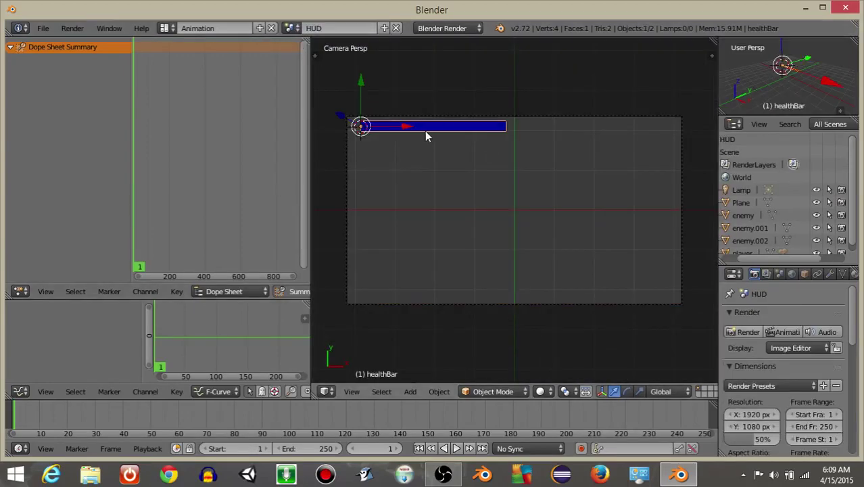
pyautogui.moveTo(386, 399); pyautogui.dragTo(386, 336)
# Set the animation range to frames 0 to 100 and insert a Scaling keyframe for healthBar at frame 100.
pyautogui.click(292, 443)
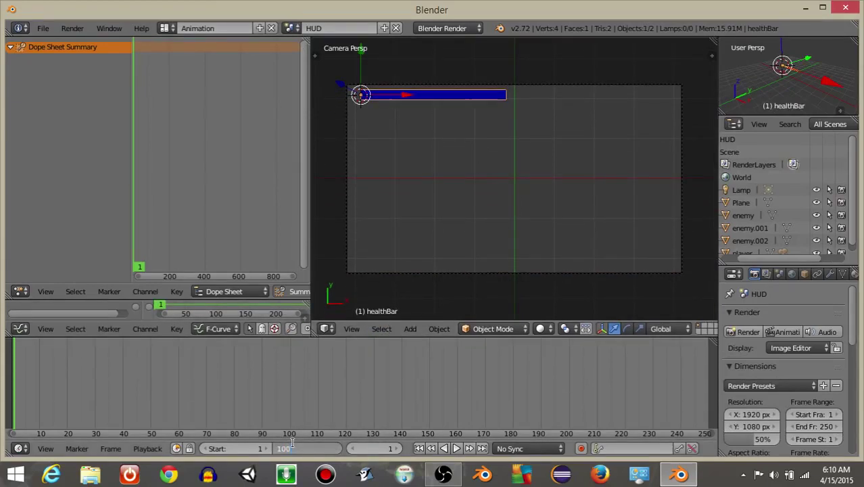
pyautogui.write('100')
pyautogui.press('Return')
pyautogui.click(379, 449)
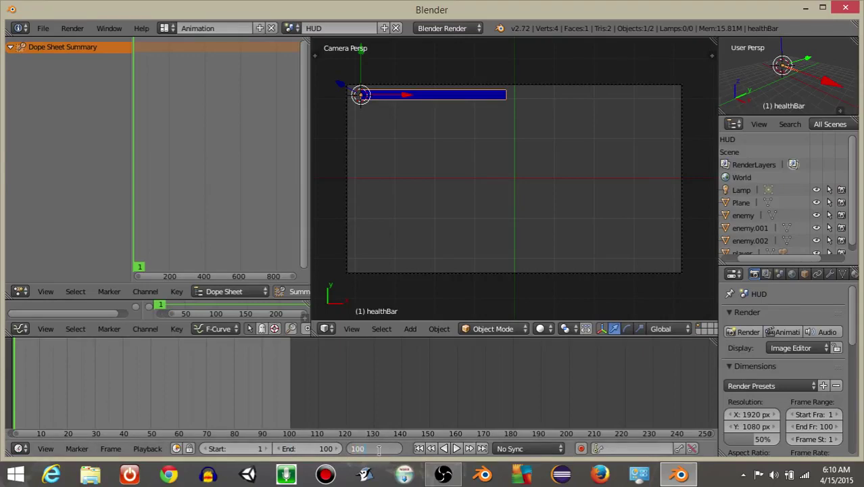
pyautogui.write('100')
pyautogui.press('Return')
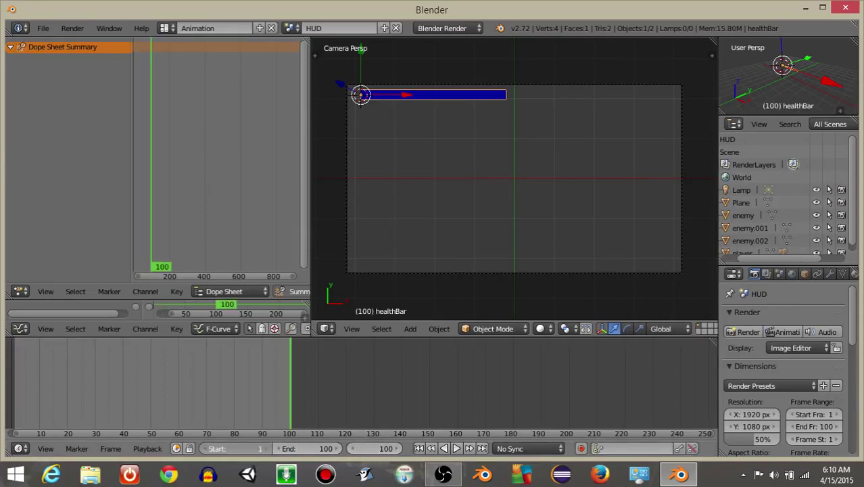
pyautogui.click(229, 446)
pyautogui.write('0')
pyautogui.press('Return')
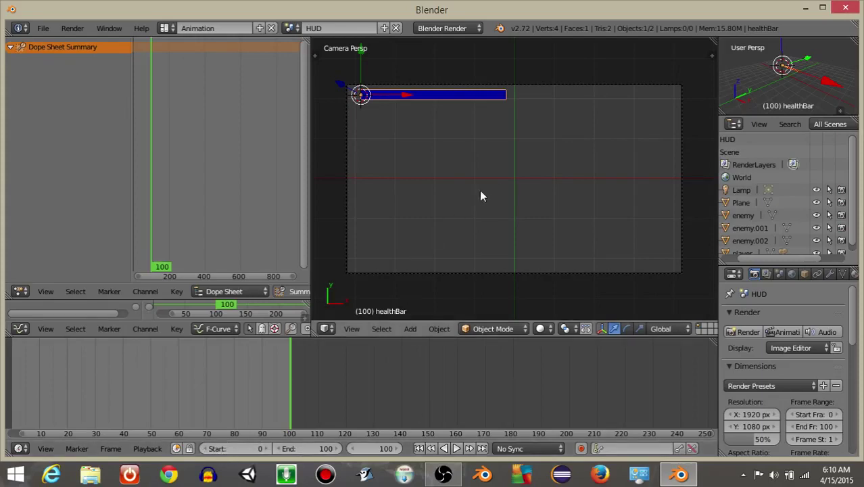
pyautogui.press('i')
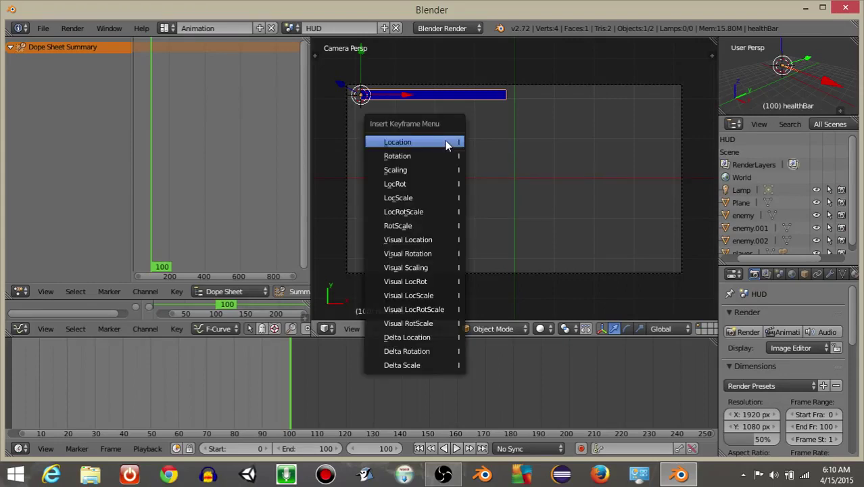
pyautogui.click(415, 170)
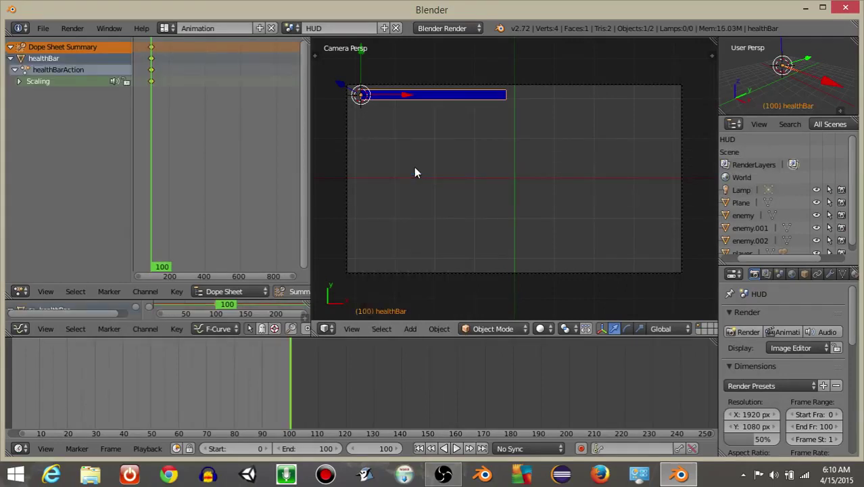
# At frame 0, scale healthBar to 0 along X and insert a Scaling keyframe.
pyautogui.click(367, 448)
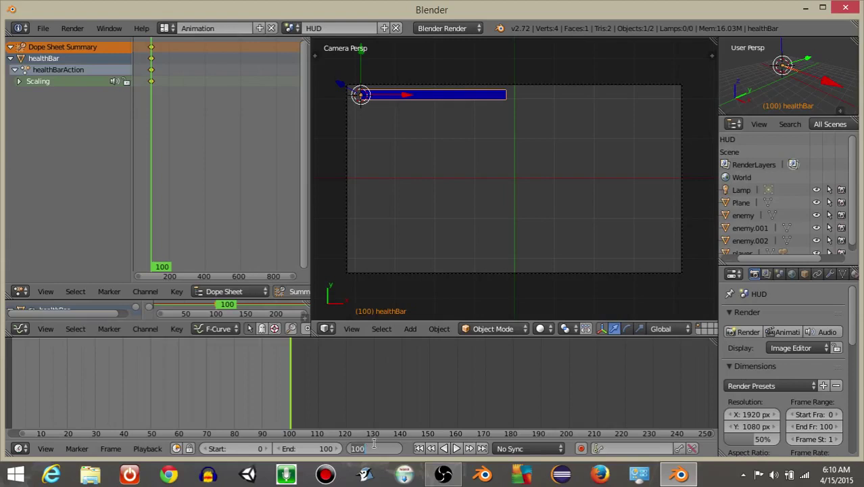
pyautogui.write('0')
pyautogui.press('Return')
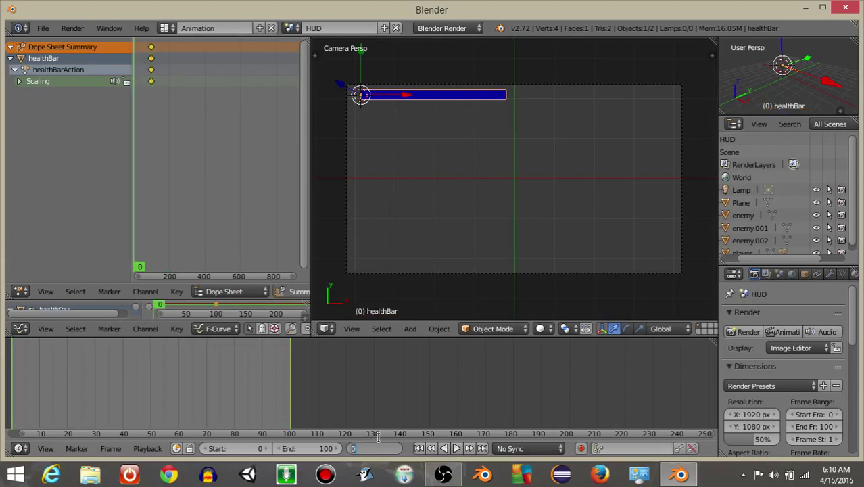
pyautogui.write('sx')
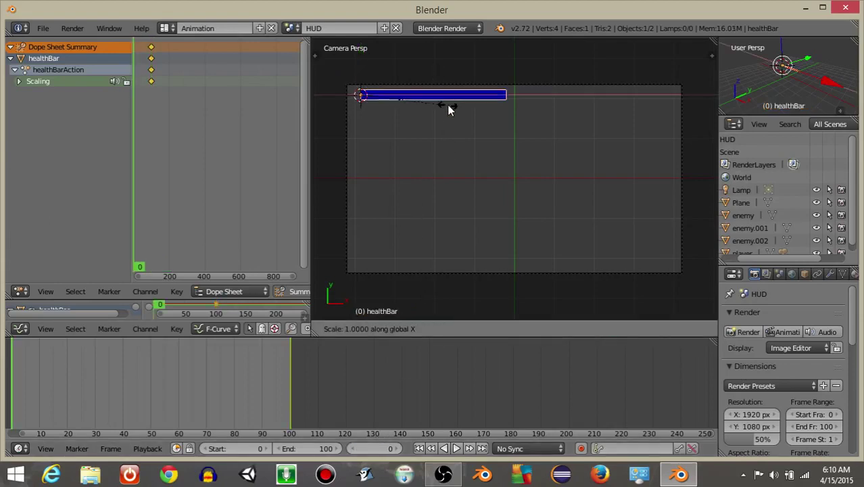
pyautogui.write('0')
pyautogui.press('Return')
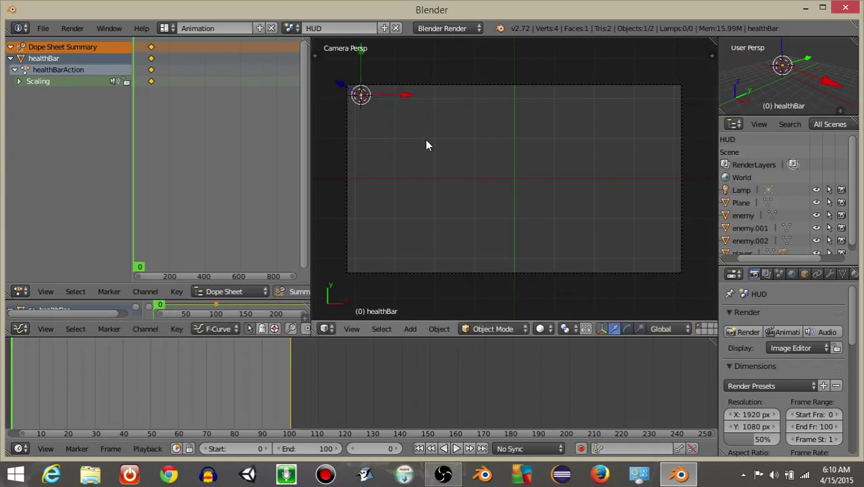
pyautogui.press('i')
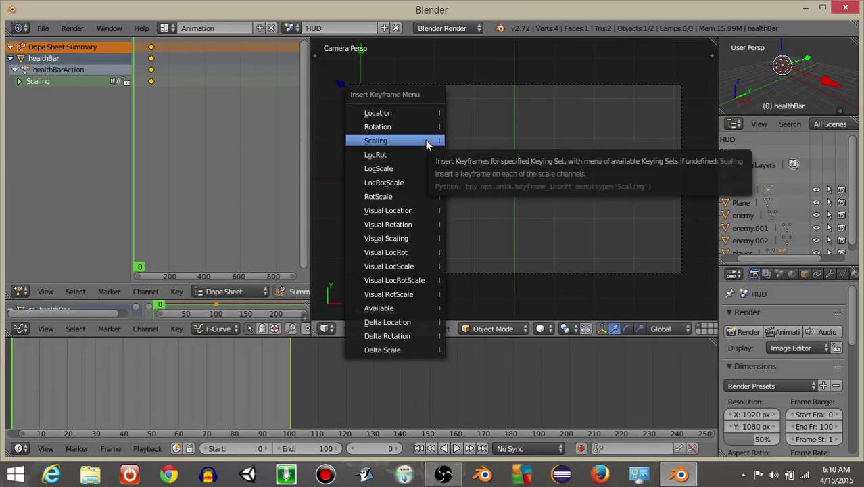
pyautogui.click(425, 139)
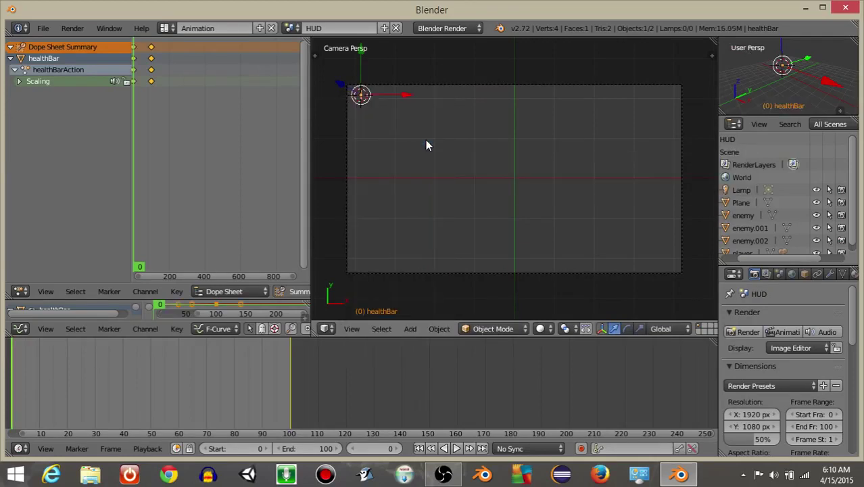
# Play the healthBar scaling animation and return to the first frame.
pyautogui.click(458, 448)
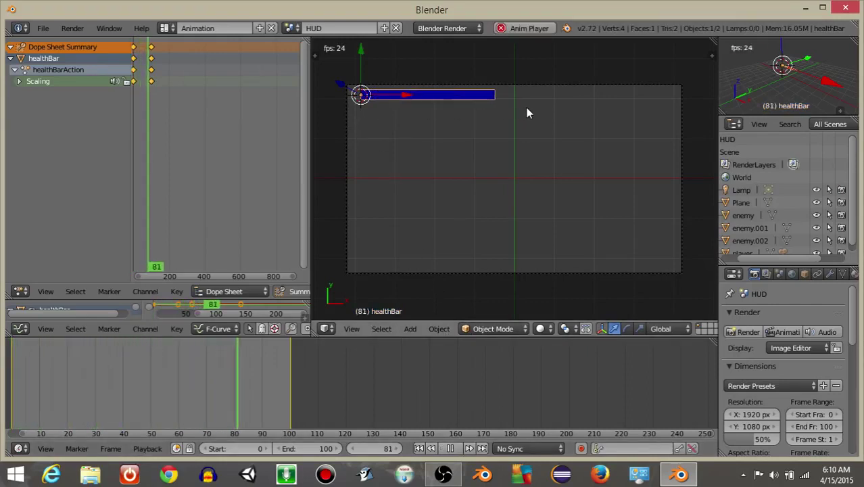
pyautogui.click(450, 448)
pyautogui.click(420, 449)
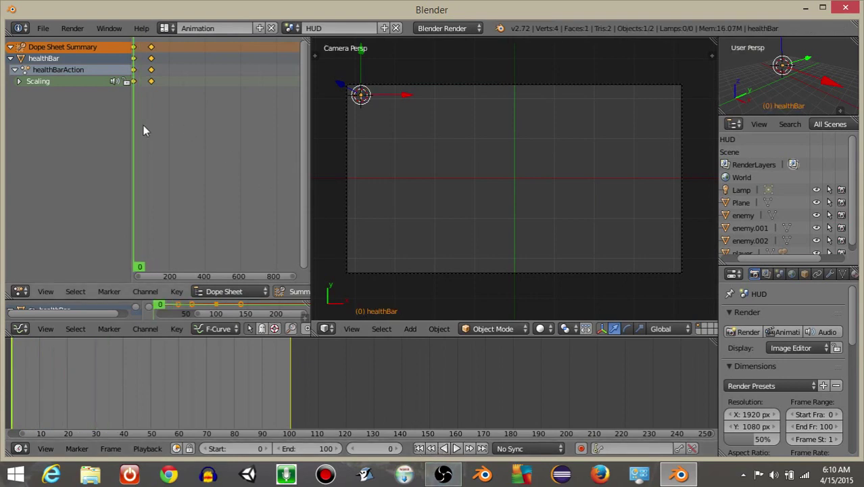
# Set the interpolation mode of the healthBar scaling keyframes to Linear.
pyautogui.click(176, 330)
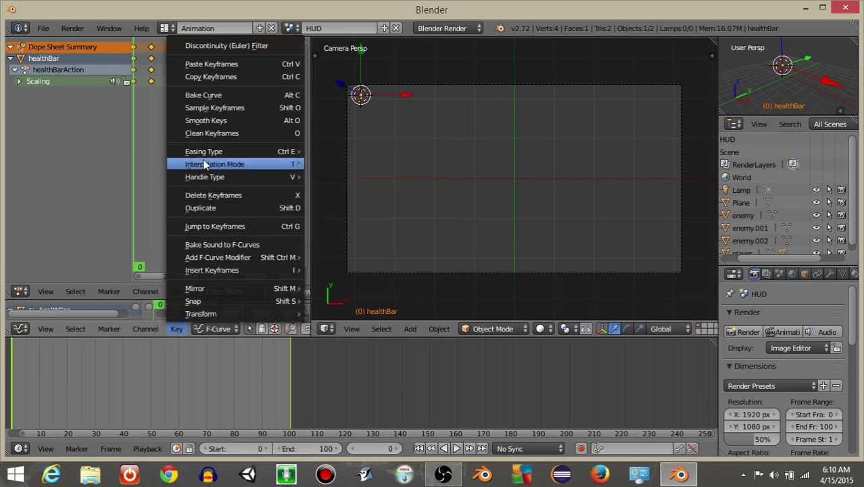
pyautogui.moveTo(204, 162)
pyautogui.click(327, 190)
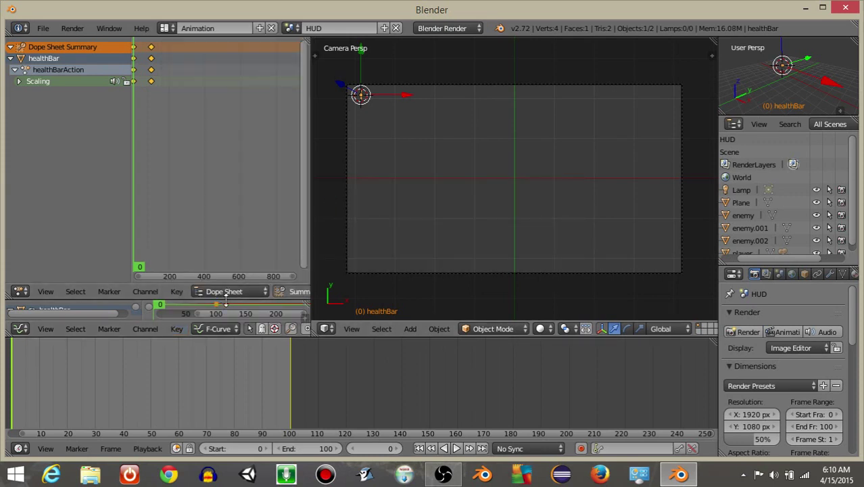
# Examine the scaling curves in an enlarged Graph Editor, replay the linear animation, and rewind it to the start.
pyautogui.moveTo(226, 303); pyautogui.dragTo(226, 225)
pyautogui.scroll(-2, 217, 264)
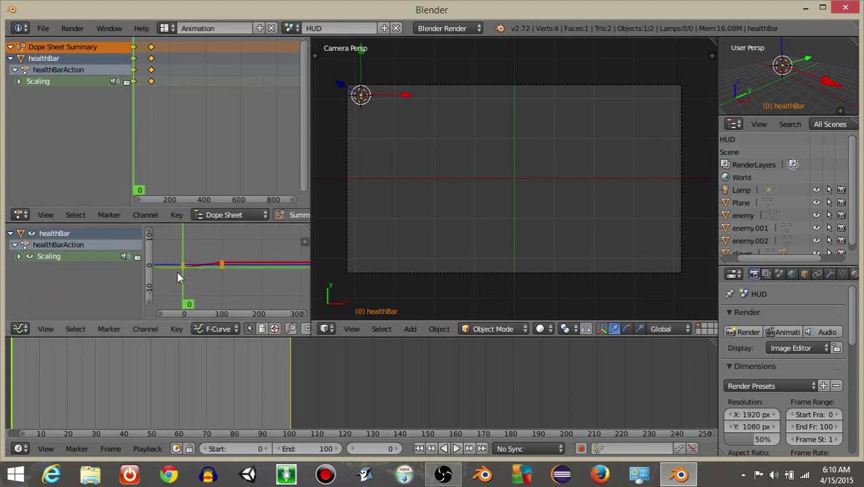
pyautogui.click(456, 449)
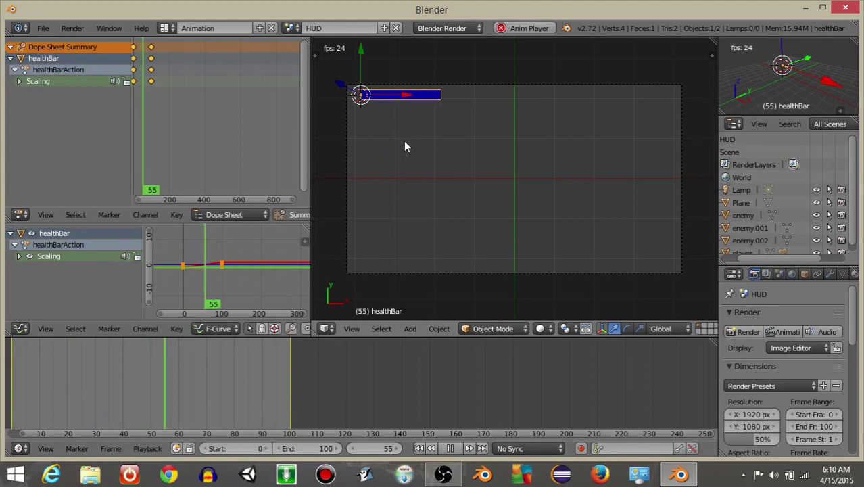
pyautogui.click(449, 449)
pyautogui.click(419, 448)
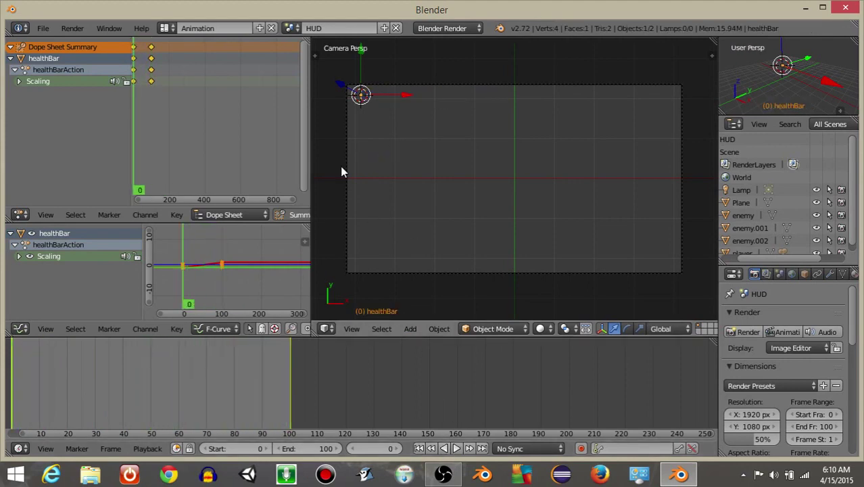
pyautogui.click(165, 28)
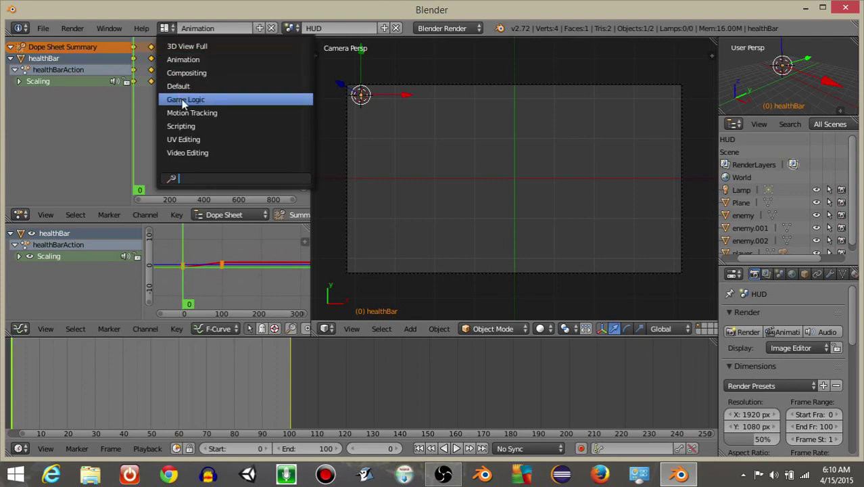
pyautogui.click(183, 101)
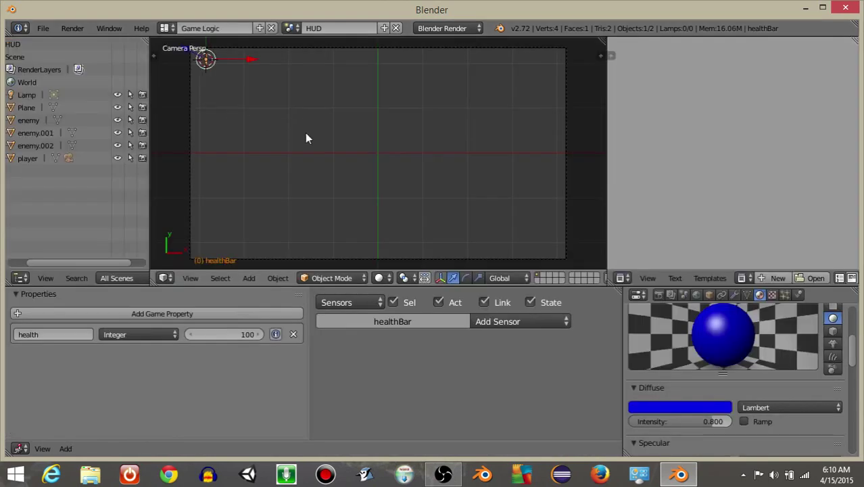
pyautogui.click(165, 27)
pyautogui.click(183, 60)
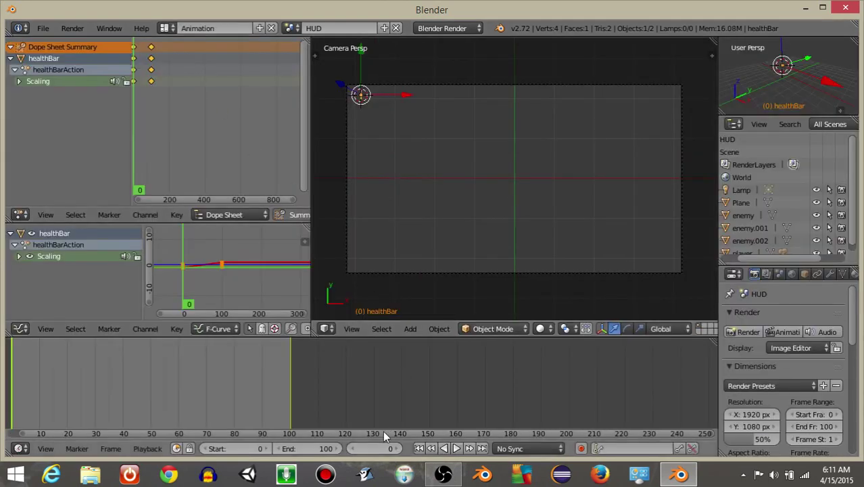
# Move the playhead to end frame 100 and return to the Game Logic layout.
pyautogui.click(482, 449)
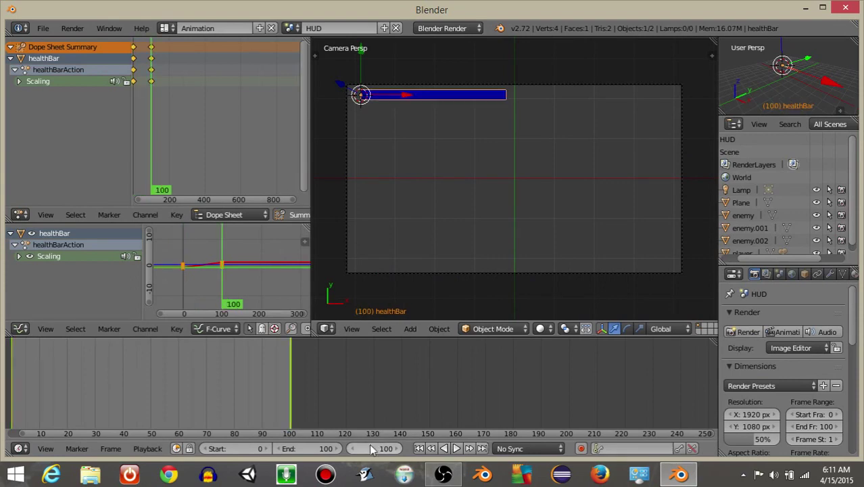
pyautogui.click(167, 28)
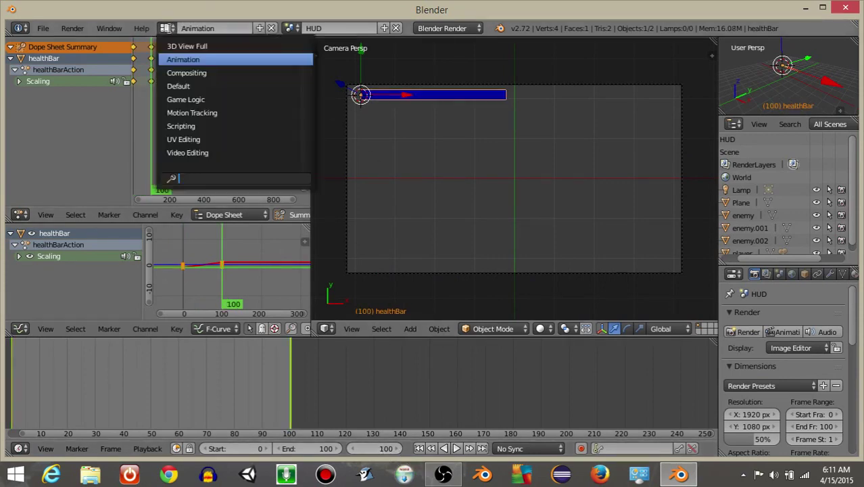
pyautogui.click(187, 102)
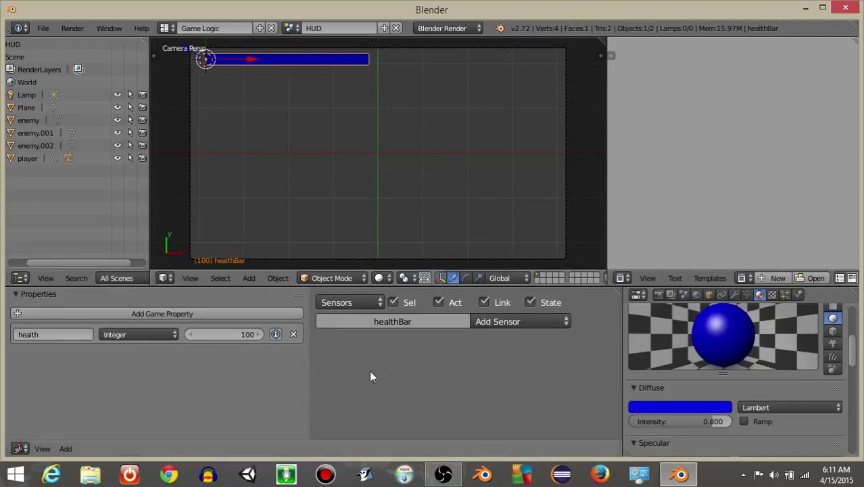
# Add an Always sensor to healthBar and enable its true level triggering.
pyautogui.click(491, 322)
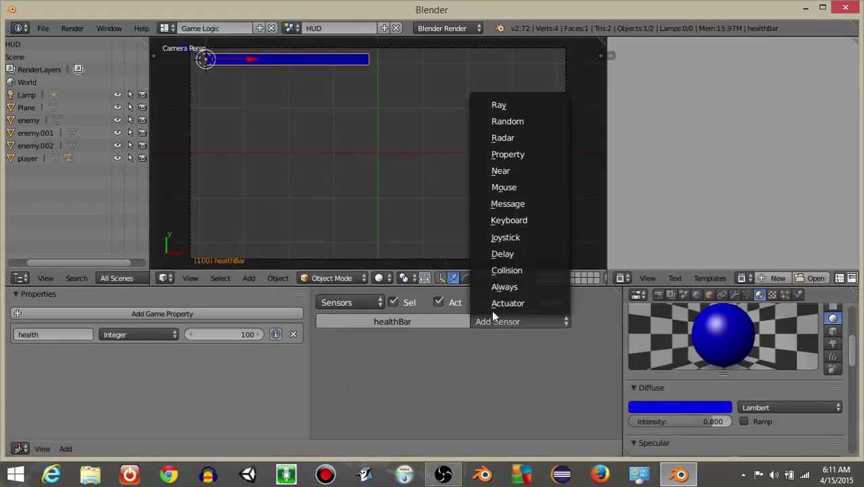
pyautogui.click(501, 283)
pyautogui.click(332, 379)
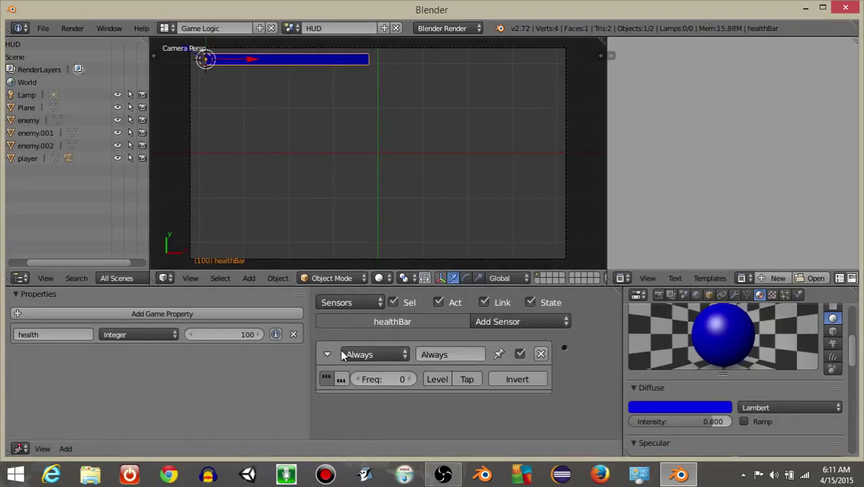
# Collapse healthBar's Always sensor and add an Action actuator with its type set to Property.
pyautogui.click(327, 354)
pyautogui.scroll(-2, 548, 368)
pyautogui.keyDown('ctrl'); pyautogui.scroll(-3, 548, 352); pyautogui.keyUp('ctrl')
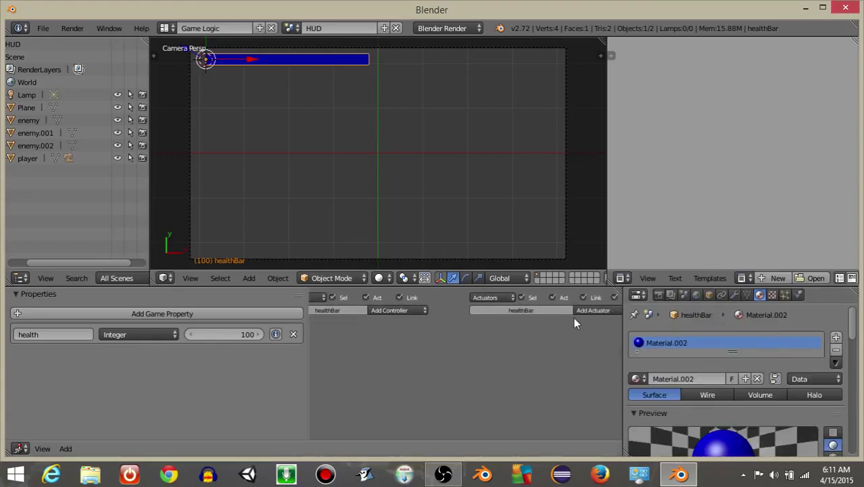
pyautogui.keyDown('ctrl'); pyautogui.scroll(3, 584, 325); pyautogui.keyUp('ctrl')
pyautogui.moveTo(572, 320); pyautogui.dragTo(411, 321, button='middle')
pyautogui.click(513, 331)
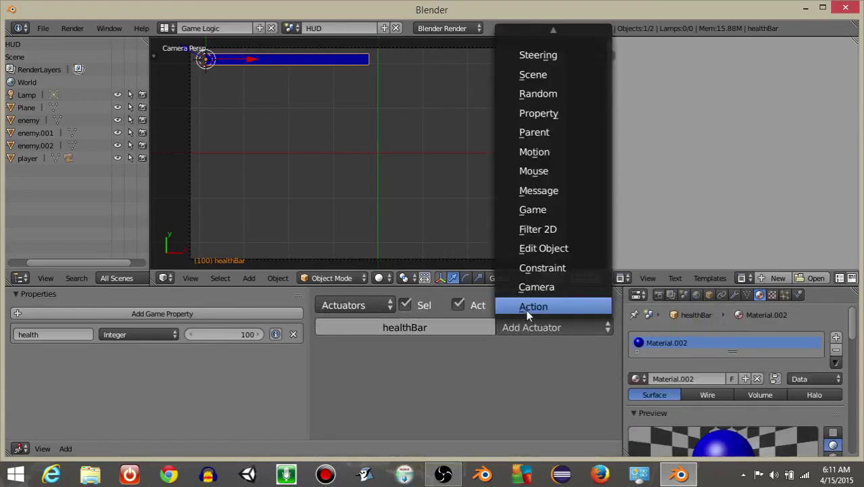
pyautogui.click(527, 308)
pyautogui.moveTo(458, 369); pyautogui.dragTo(505, 326, button='middle')
pyautogui.click(437, 346)
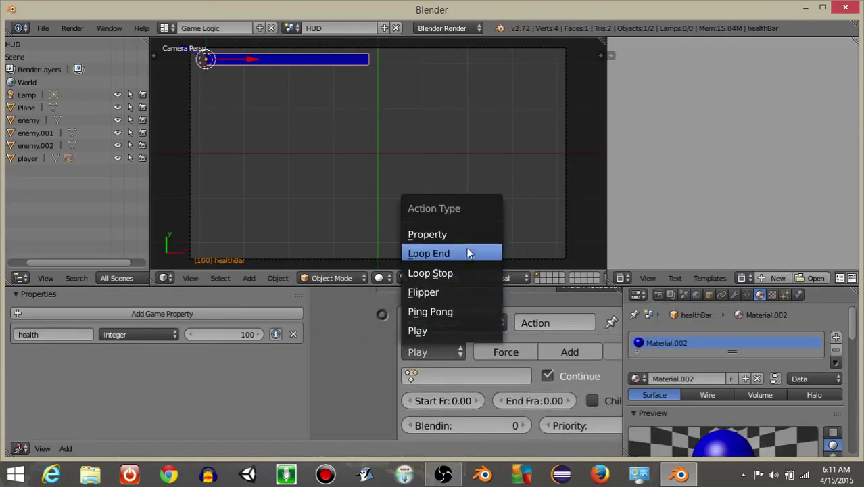
pyautogui.click(447, 234)
# Assign healthBarAction to the Action actuator and make the health property drive it.
pyautogui.moveTo(434, 356); pyautogui.dragTo(382, 333, button='middle')
pyautogui.click(408, 352)
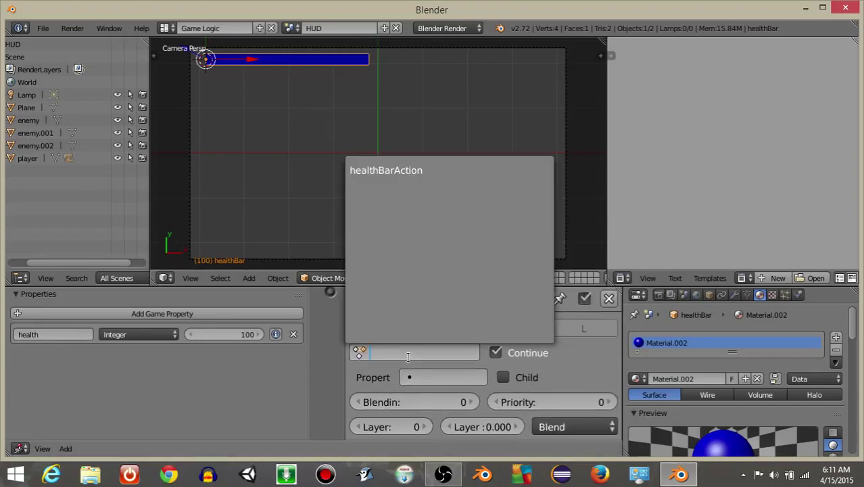
pyautogui.click(401, 170)
pyautogui.click(424, 376)
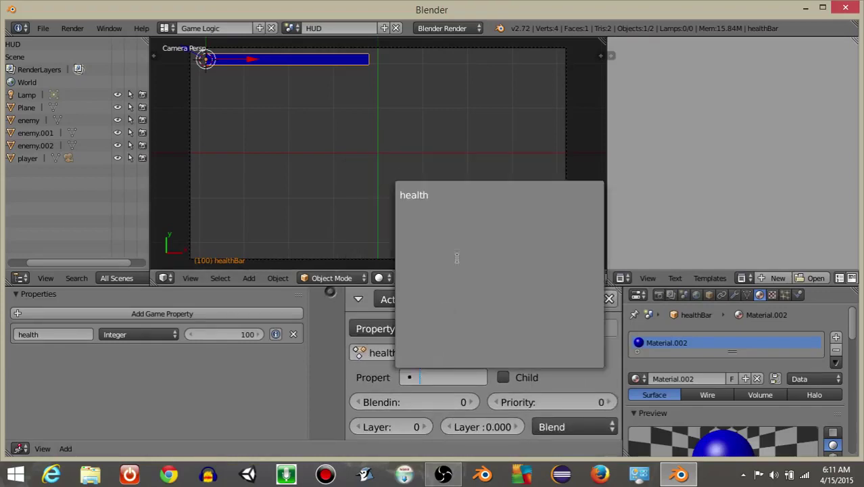
pyautogui.click(455, 196)
# Link healthBar's Always sensor to the Action actuator and collapse the actuator.
pyautogui.scroll(-4, 433, 379)
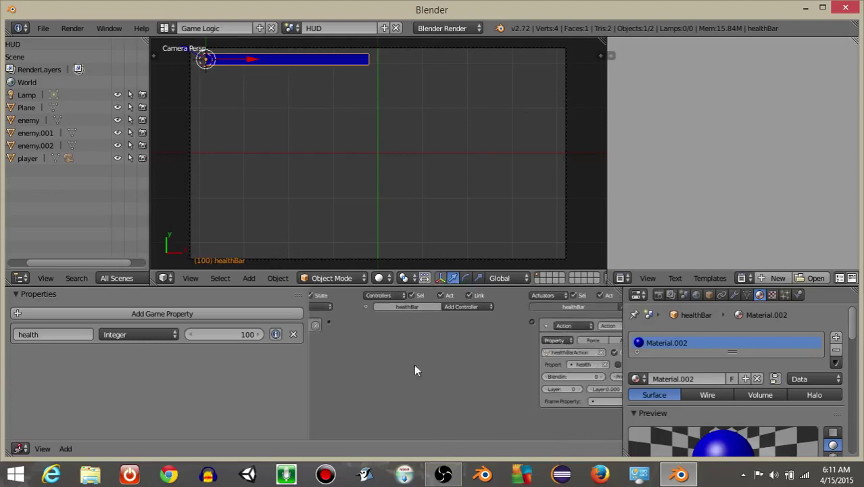
pyautogui.moveTo(330, 318); pyautogui.dragTo(537, 320)
pyautogui.click(544, 324)
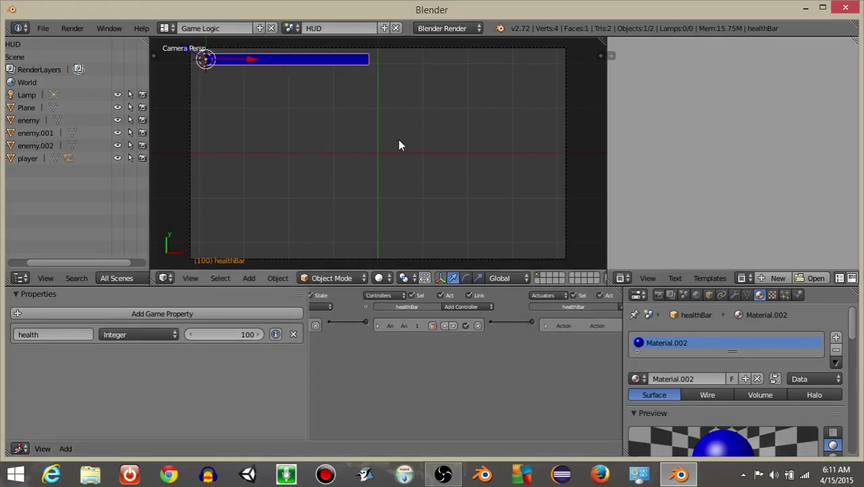
# Test-run the health bar at full health and with the health property set to 50, and restore the property to 100.
pyautogui.press('p')
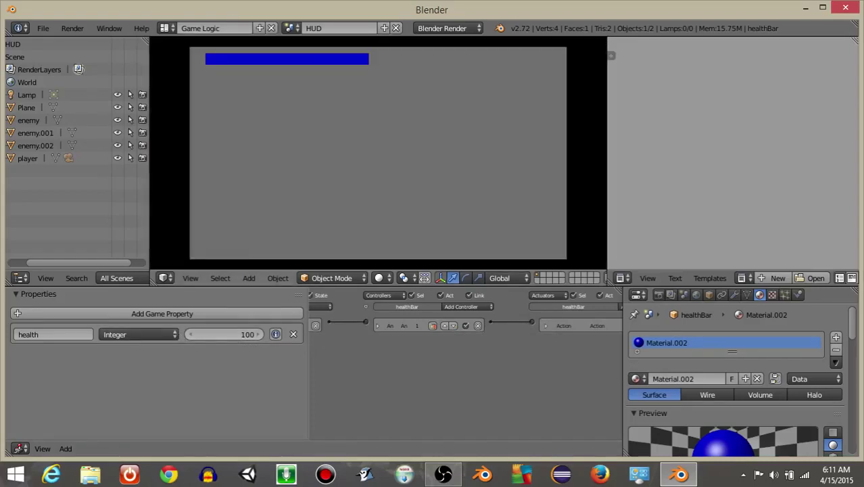
pyautogui.press('Escape')
pyautogui.click(225, 334)
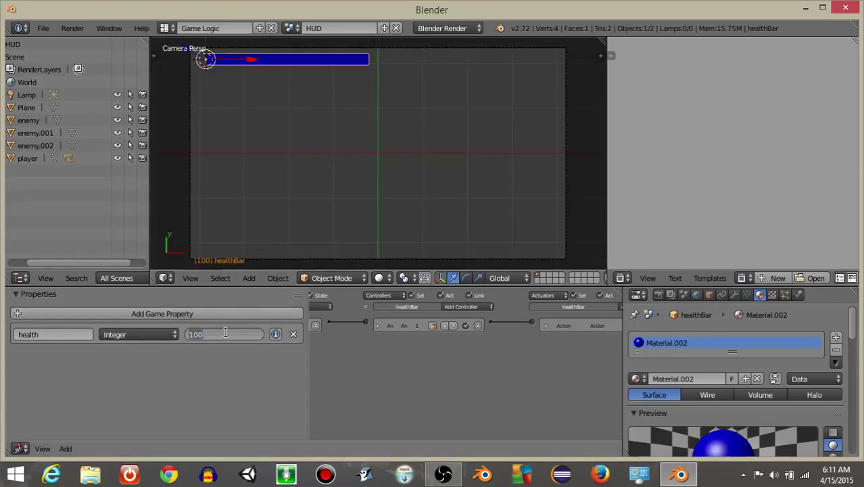
pyautogui.press('Return')
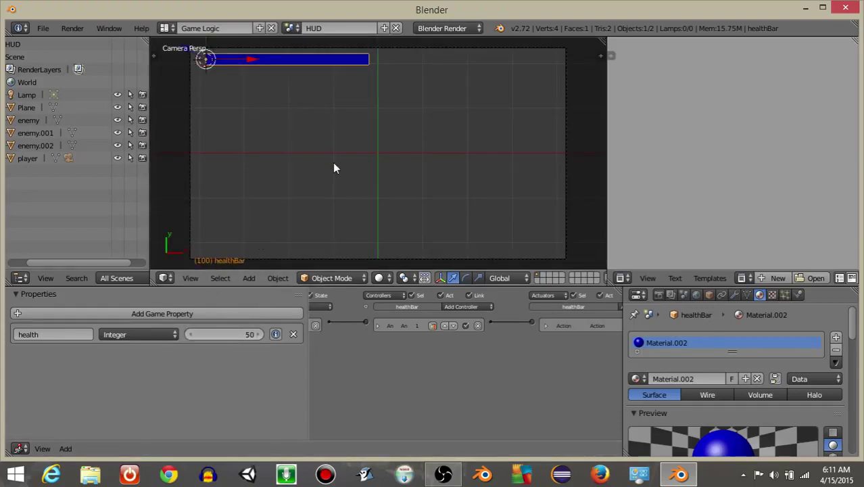
pyautogui.press('p')
pyautogui.press('Escape')
pyautogui.click(225, 334)
pyautogui.write('100')
pyautogui.press('Return')
# Add a Message sensor to healthBar with the subject damage and Tap enabled.
pyautogui.scroll(6, 454, 347)
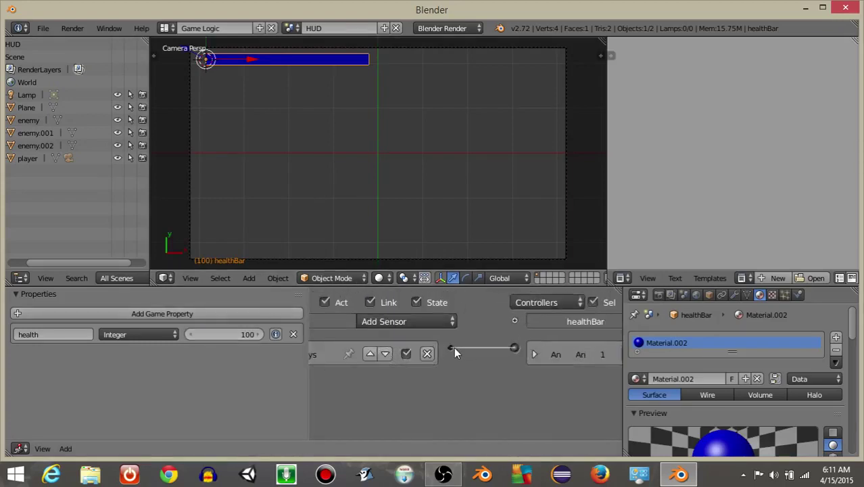
pyautogui.click(576, 326)
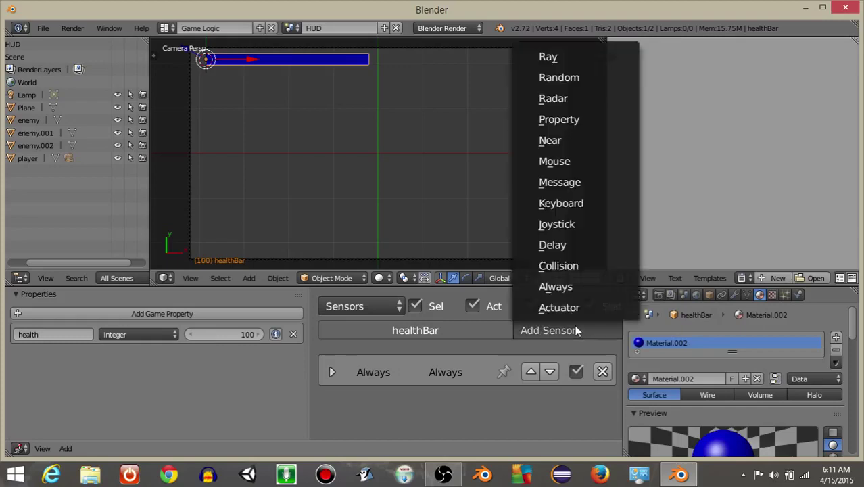
pyautogui.click(560, 182)
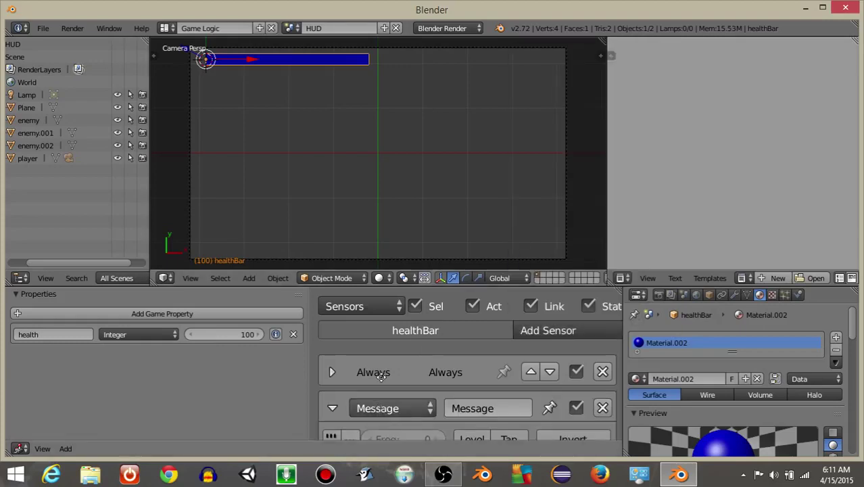
pyautogui.scroll(-3, 430, 371)
pyautogui.click(443, 410)
pyautogui.write('dam')
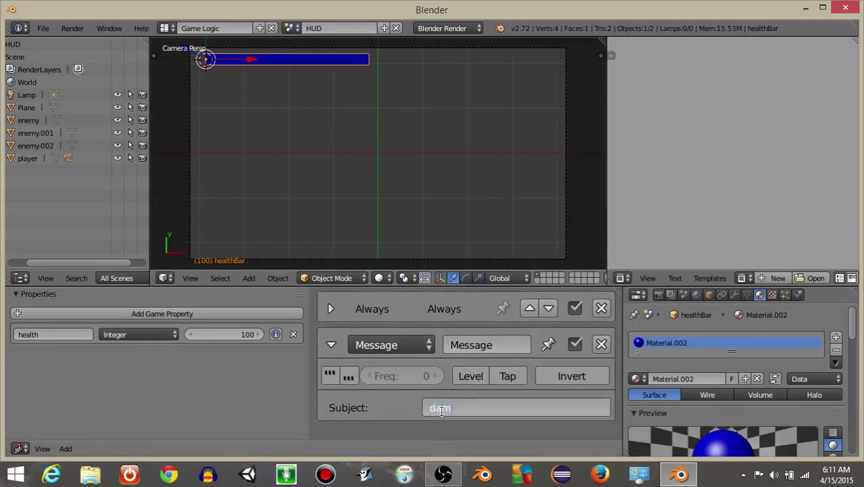
pyautogui.write('age')
pyautogui.press('Return')
pyautogui.click(510, 373)
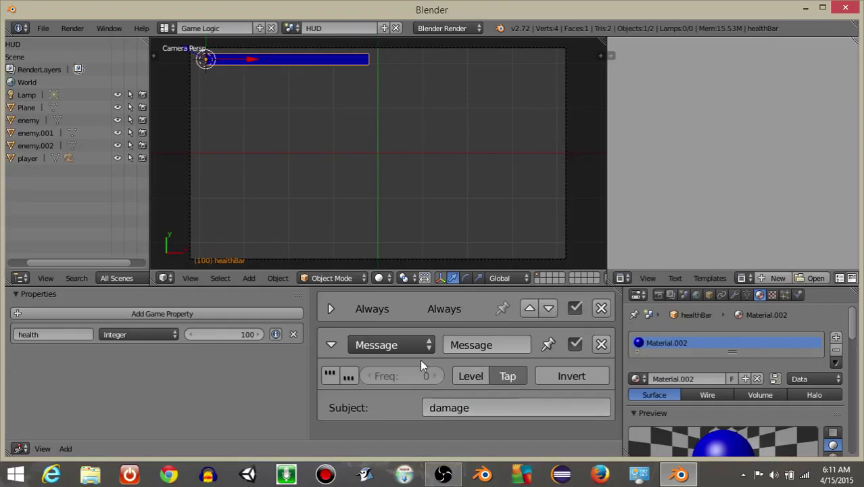
pyautogui.click(329, 344)
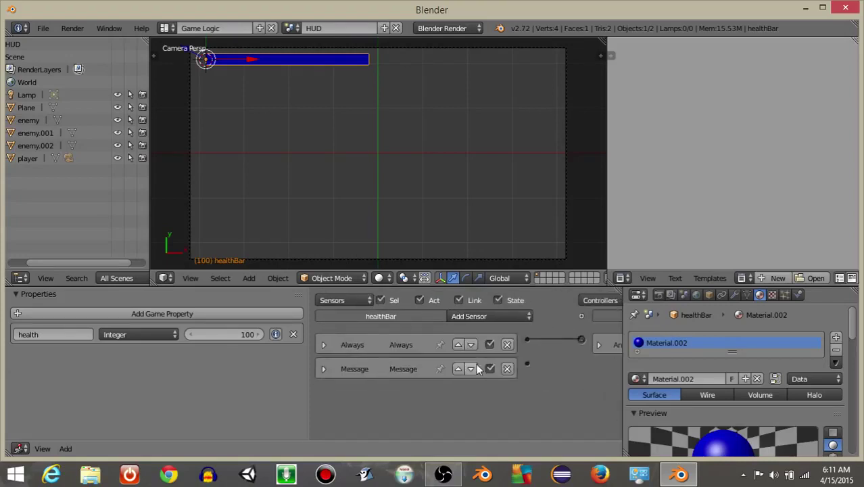
# Add a Property actuator to healthBar and set its mode to Add.
pyautogui.keyDown('ctrl'); pyautogui.hscroll(5, 515, 349); pyautogui.keyUp('ctrl')
pyautogui.scroll(3, 569, 344)
pyautogui.moveTo(568, 343); pyautogui.dragTo(357, 335, button='middle')
pyautogui.click(533, 321)
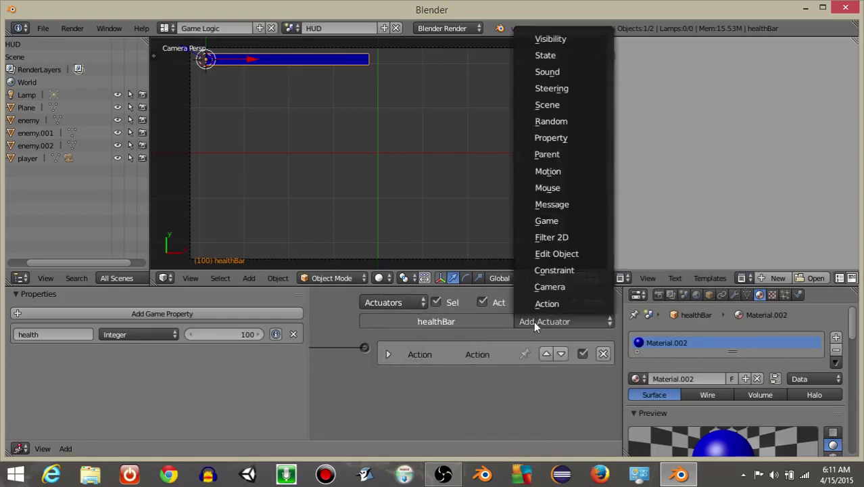
pyautogui.click(548, 138)
pyautogui.moveTo(466, 382); pyautogui.dragTo(419, 334, button='middle')
pyautogui.click(440, 385)
pyautogui.click(446, 344)
# Set the Property actuator to target the health property with a value of -25.
pyautogui.scroll(-2, 467, 389)
pyautogui.click(455, 381)
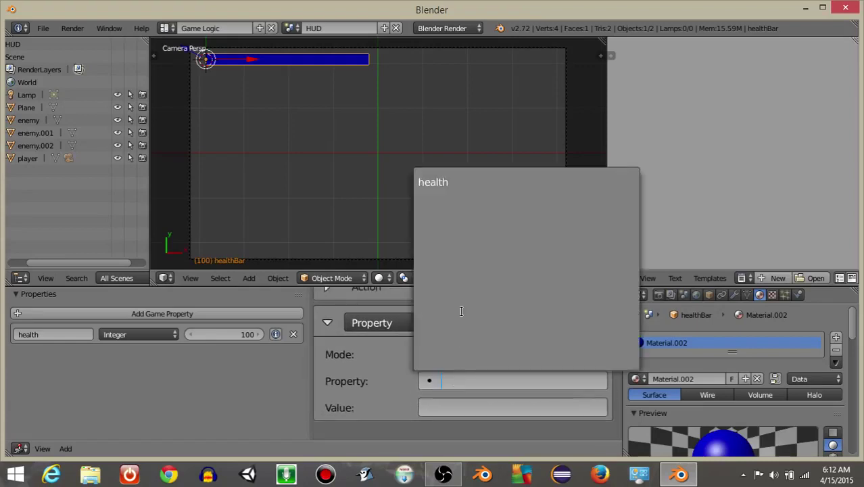
pyautogui.click(454, 183)
pyautogui.click(459, 406)
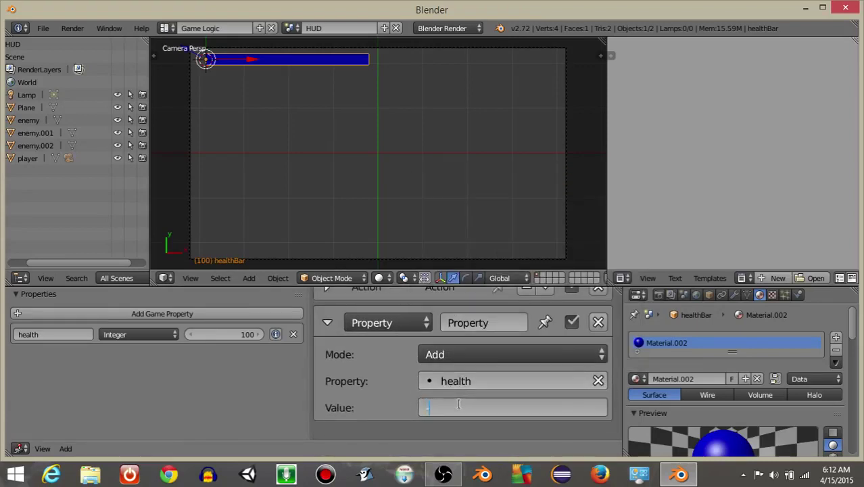
pyautogui.write('-25')
pyautogui.press('Return')
# Link the Message sensor to the Property actuator and collapse the new logic bricks.
pyautogui.keyDown('ctrl'); pyautogui.moveTo(460, 403); pyautogui.dragTo(406, 355, button='middle'); pyautogui.keyUp('ctrl')
pyautogui.moveTo(324, 334); pyautogui.dragTo(512, 332)
pyautogui.click(524, 339)
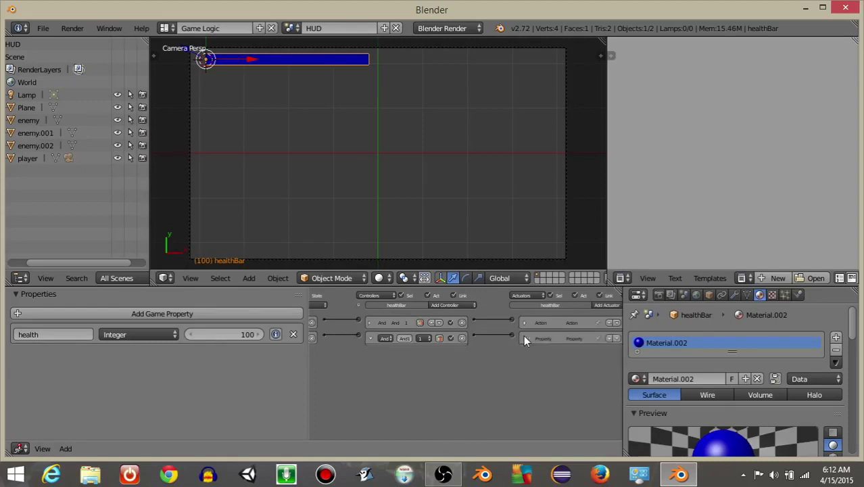
pyautogui.click(370, 337)
pyautogui.moveTo(370, 336); pyautogui.dragTo(487, 347, button='middle')
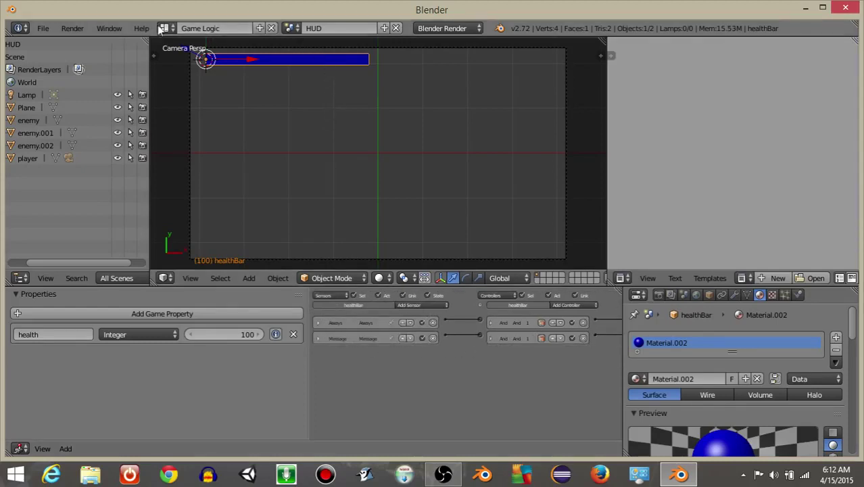
# Switch to the main scene and inspect the Message actuator of the enemy.002 cube.
pyautogui.click(295, 29)
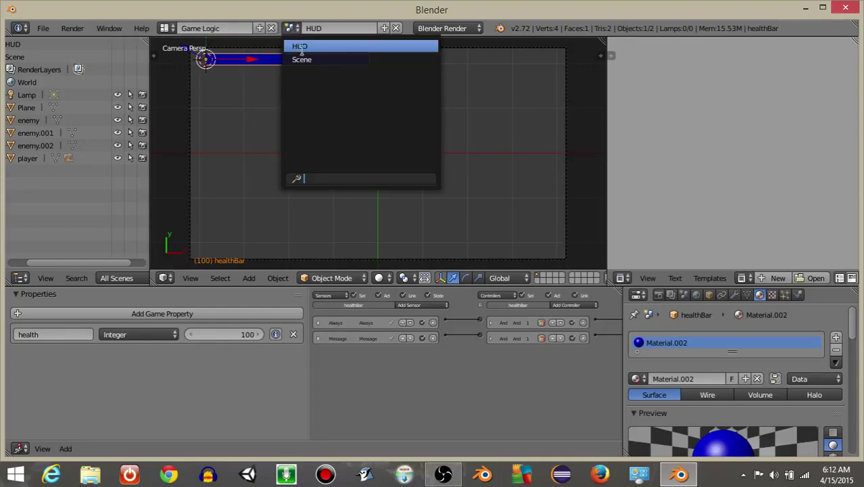
pyautogui.click(303, 59)
pyautogui.moveTo(384, 135); pyautogui.dragTo(572, 78, button='middle')
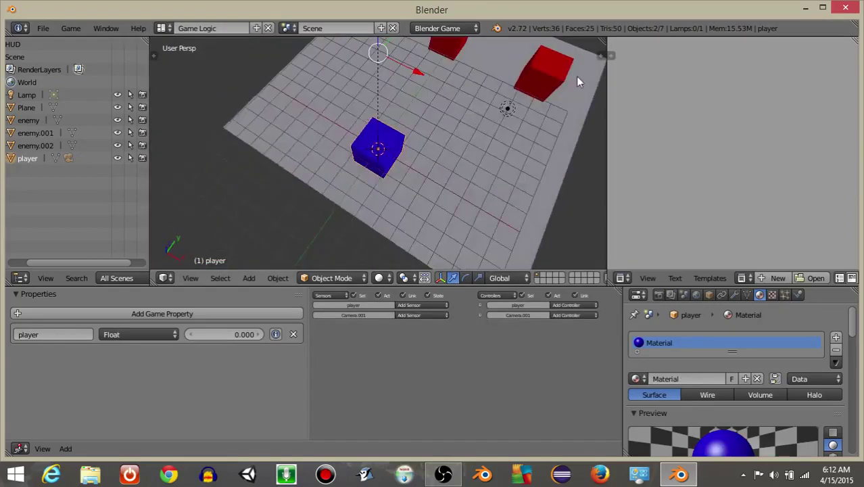
pyautogui.rightClick(568, 75)
pyautogui.moveTo(520, 333); pyautogui.dragTo(407, 326, button='middle')
pyautogui.scroll(3, 404, 345)
pyautogui.click(407, 337)
pyautogui.click(407, 337)
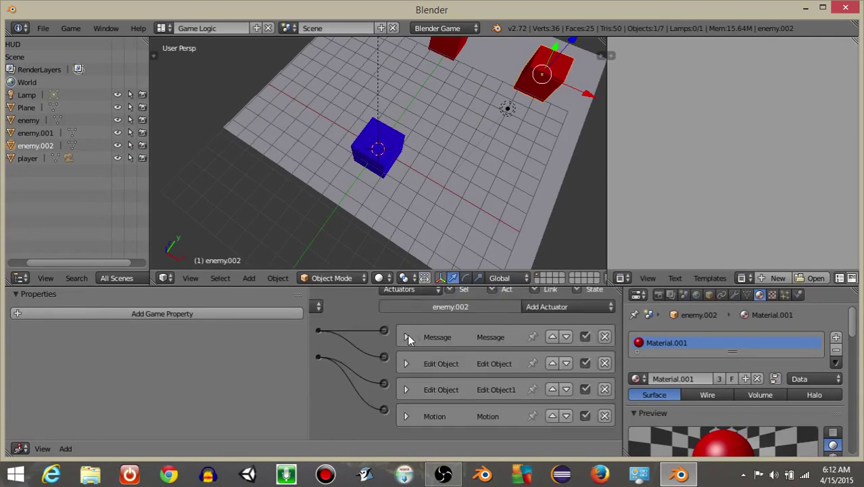
# Return to the HUD scene and check the settings of healthBar's Message sensor.
pyautogui.click(289, 28)
pyautogui.click(296, 46)
pyautogui.moveTo(378, 355); pyautogui.dragTo(573, 376, button='middle')
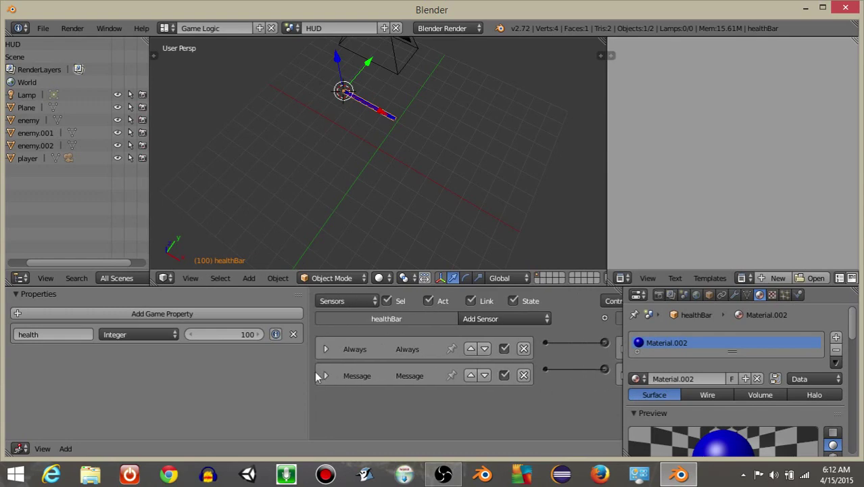
pyautogui.click(325, 376)
pyautogui.click(323, 373)
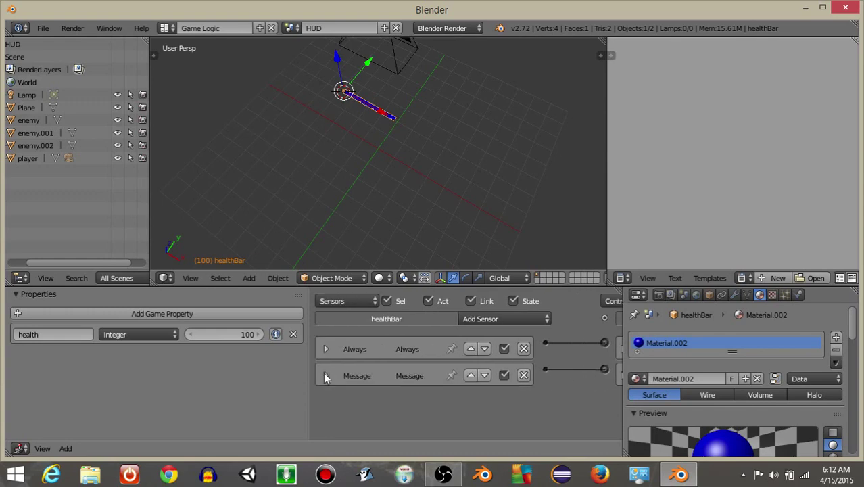
# Select Camera.001 in the main scene through its camera view and add an Always sensor to it.
pyautogui.click(292, 27)
pyautogui.click(302, 60)
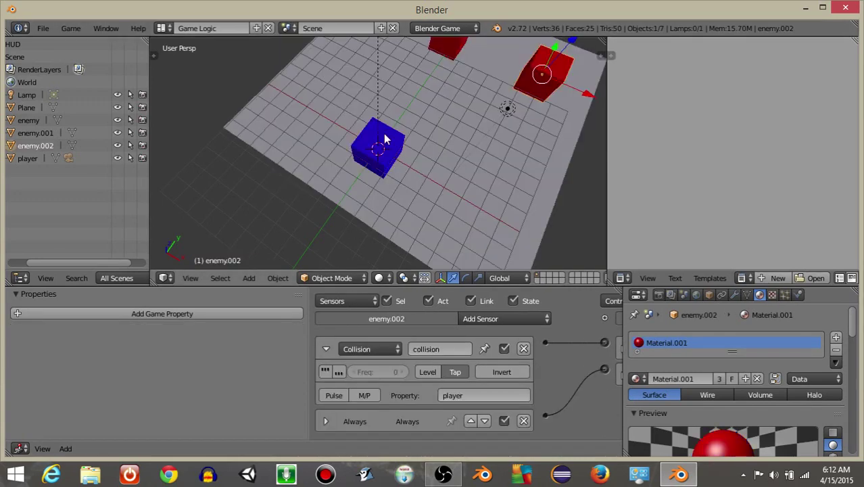
pyautogui.press('KP_0')
pyautogui.scroll(3, 333, 154)
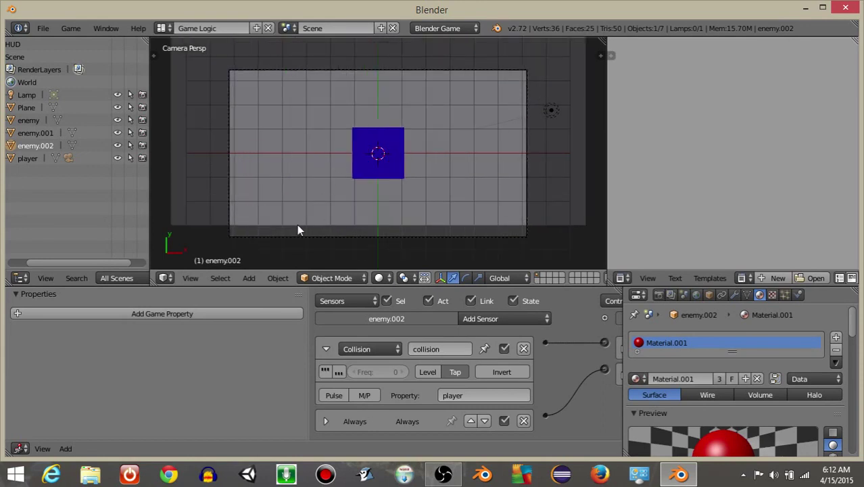
pyautogui.rightClick(298, 235)
pyautogui.click(496, 322)
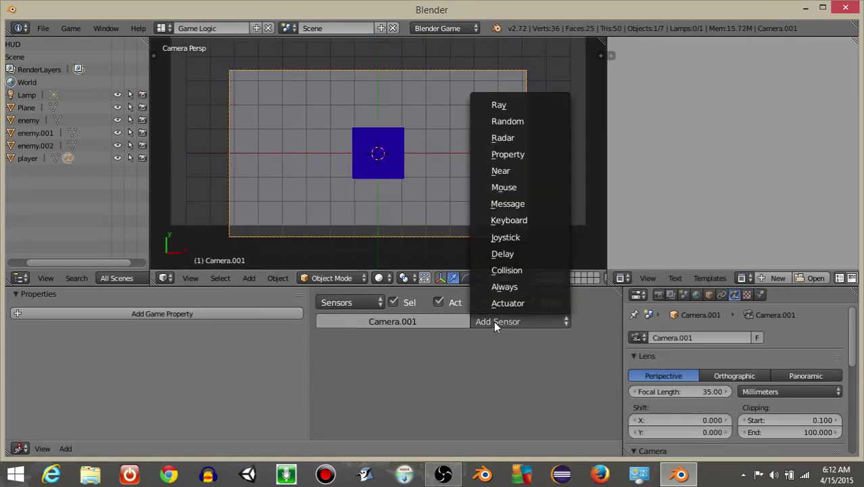
pyautogui.click(495, 286)
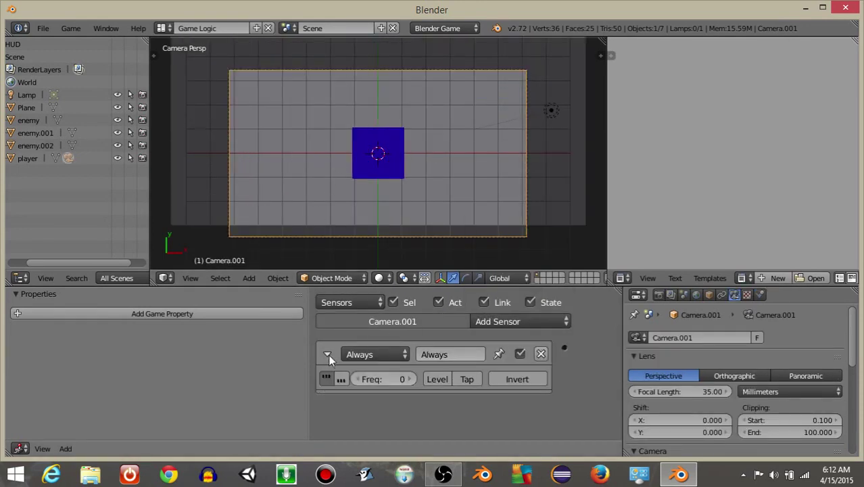
pyautogui.click(328, 354)
# Add a Scene actuator to Camera.001 with the mode Add Overlay Scene and HUD as its scene.
pyautogui.keyDown('ctrl'); pyautogui.scroll(-3, 467, 358); pyautogui.keyUp('ctrl')
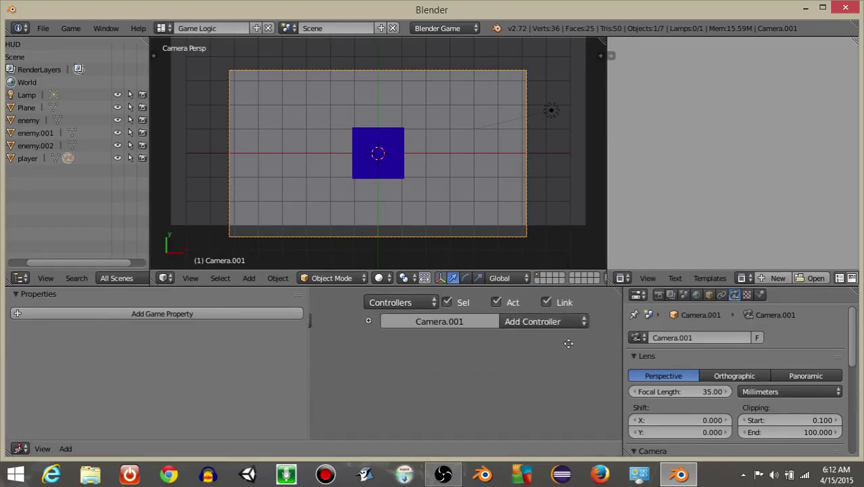
pyautogui.keyDown('ctrl'); pyautogui.scroll(-2, 596, 340); pyautogui.keyUp('ctrl')
pyautogui.click(580, 322)
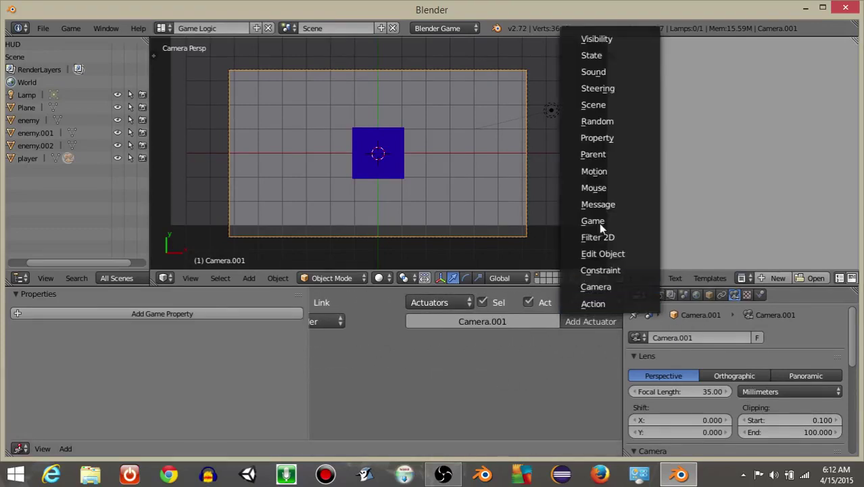
pyautogui.click(616, 111)
pyautogui.scroll(3, 489, 336)
pyautogui.click(450, 403)
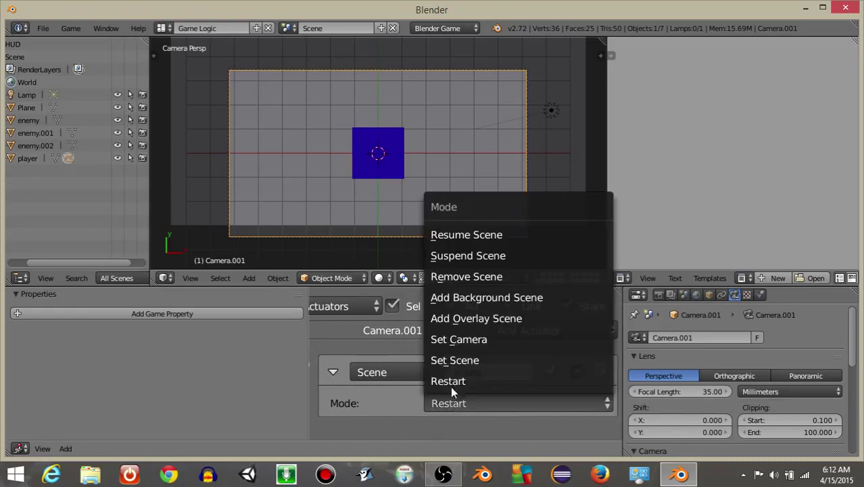
pyautogui.click(476, 319)
pyautogui.click(454, 428)
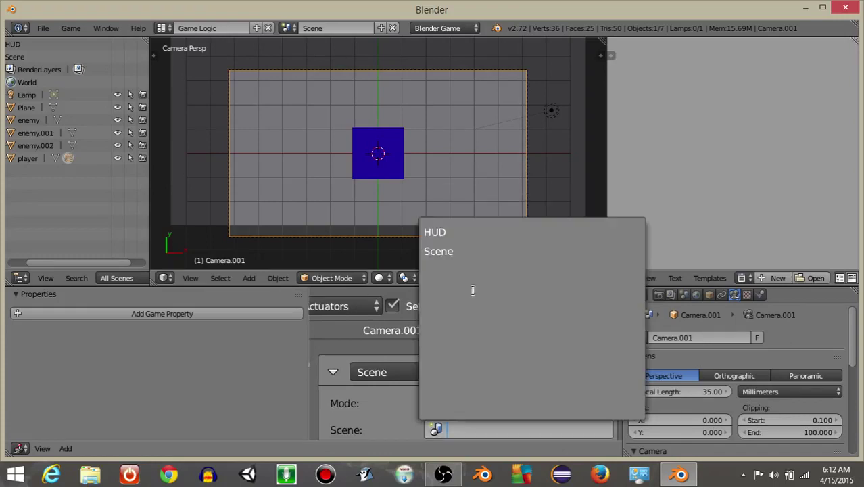
pyautogui.click(435, 232)
pyautogui.scroll(-5, 458, 348)
pyautogui.scroll(-1, 465, 351)
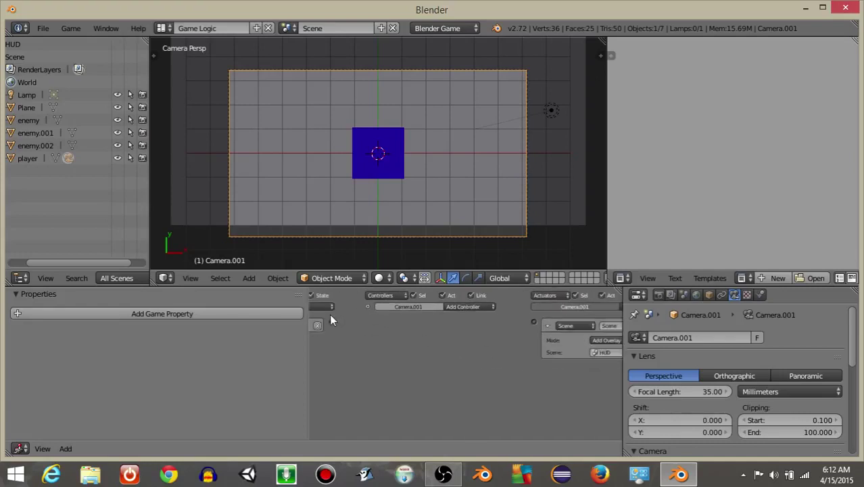
# Connect Camera.001's Always sensor to its Scene actuator and test-run the game with the HUD overlay.
pyautogui.moveTo(330, 324); pyautogui.dragTo(533, 323)
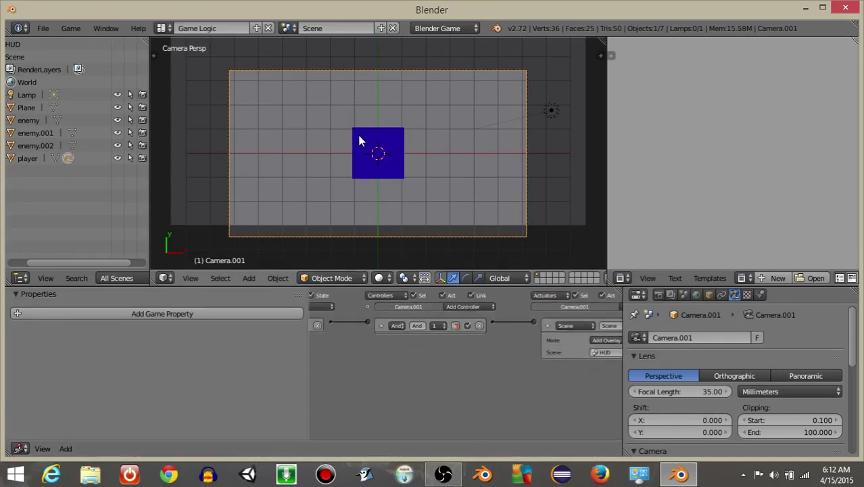
pyautogui.scroll(2, 359, 140)
pyautogui.press('p')
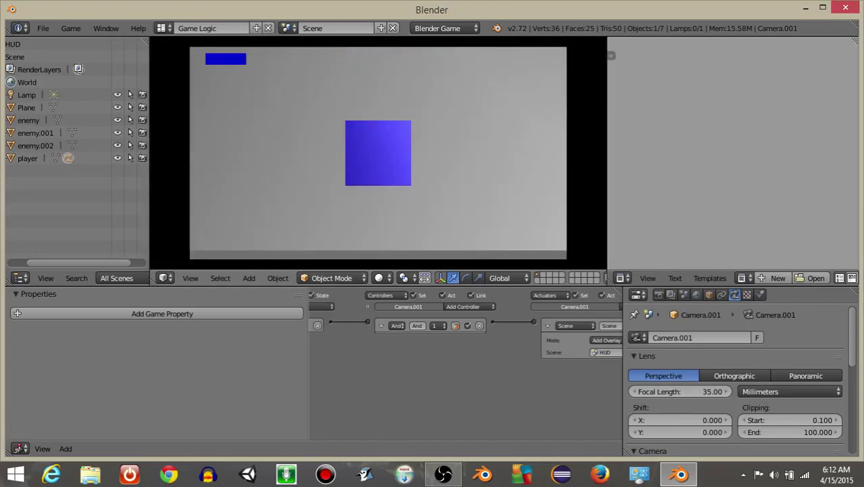
pyautogui.press('Escape')
# Move enemy.001 about 4.4 units outward along Y and place a duplicate between it and the player cube.
pyautogui.moveTo(374, 145); pyautogui.dragTo(366, 97, button='middle')
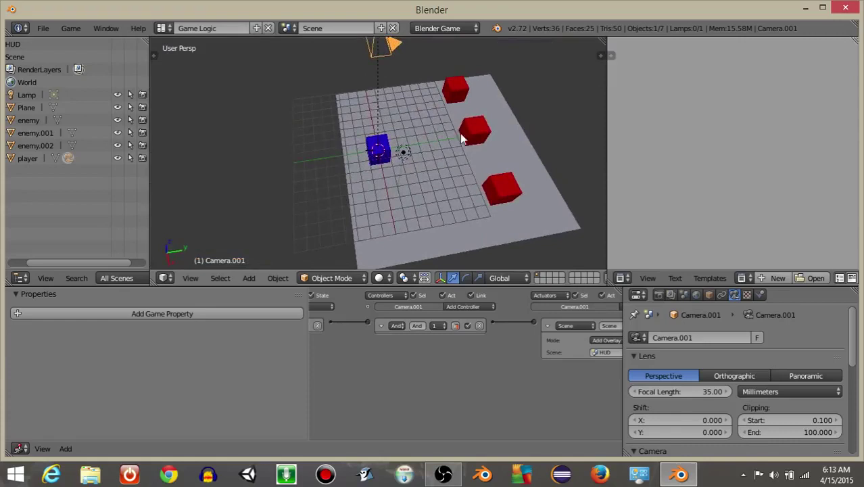
pyautogui.rightClick(481, 132)
pyautogui.hotkey('shift', 'd')
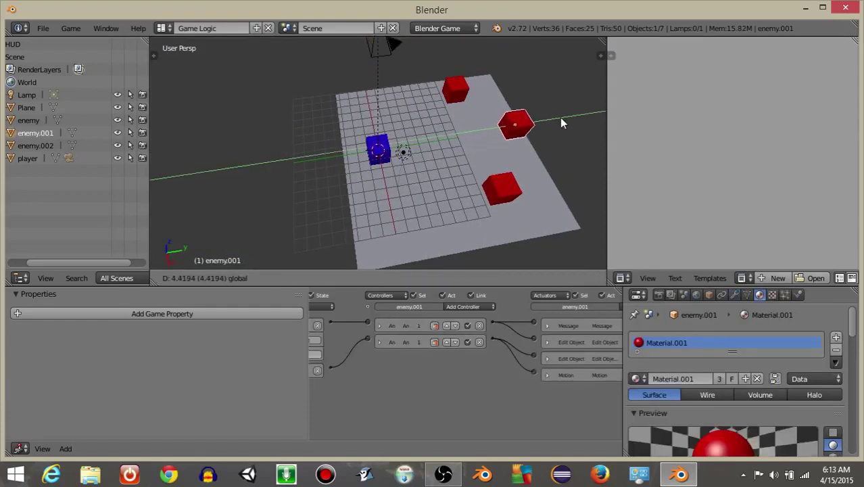
pyautogui.click(560, 118)
pyautogui.press('g')
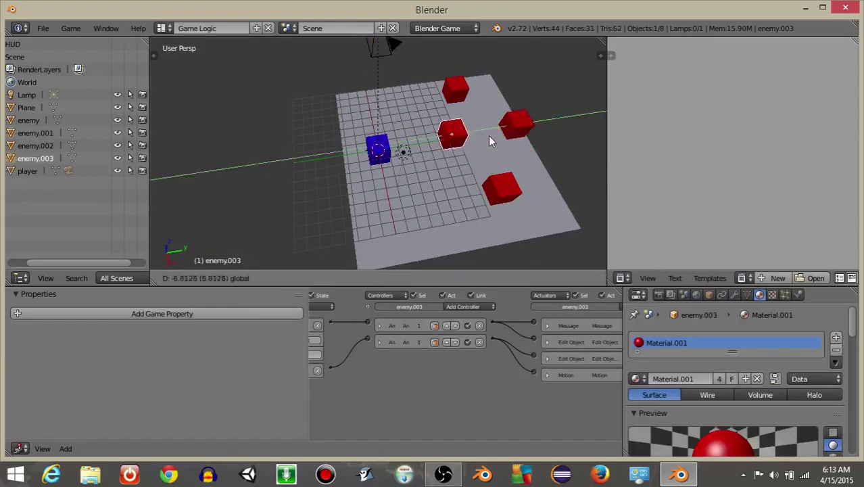
pyautogui.click(481, 136)
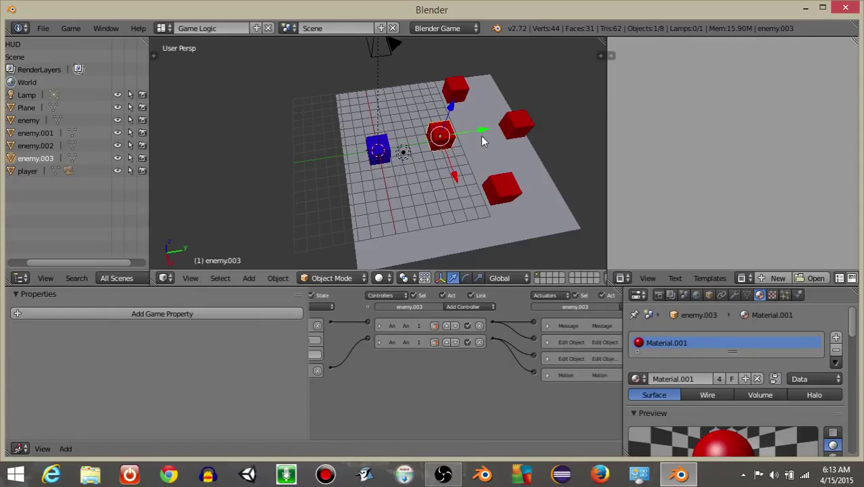
# Play-test the main scene from the camera view with the added enemy cube, then stop the game.
pyautogui.press('KP_0')
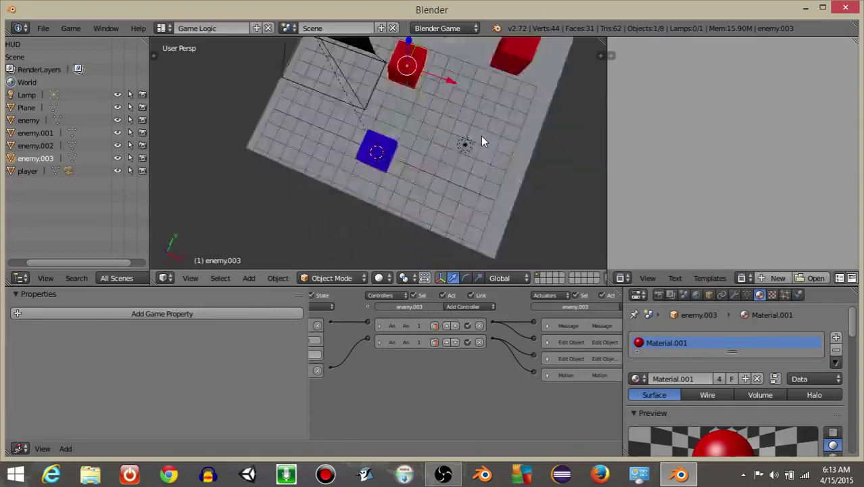
pyautogui.press('p')
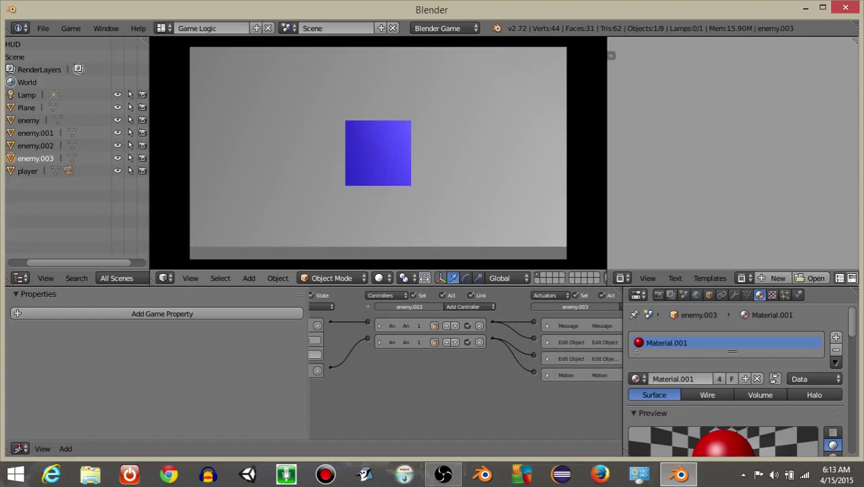
pyautogui.press('Escape')
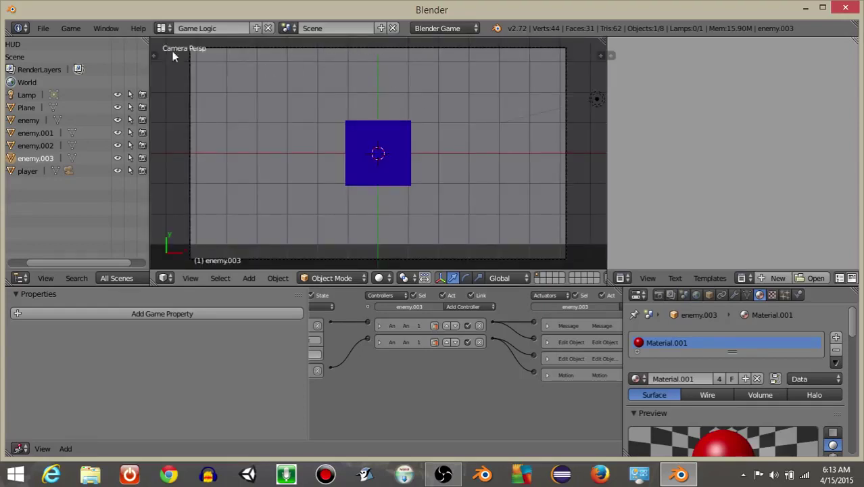
# Save the project as game.blend in textureFolder.
pyautogui.click(43, 28)
pyautogui.click(63, 123)
pyautogui.click(207, 74)
pyautogui.write('game')
pyautogui.press('Return')
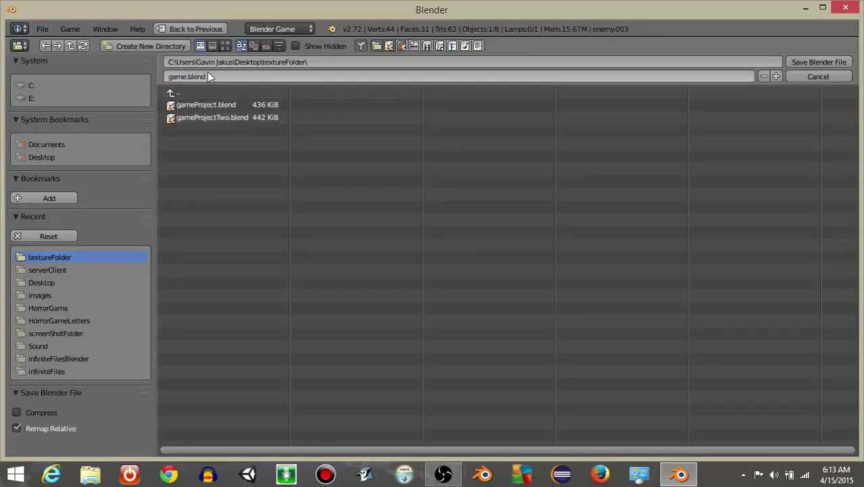
pyautogui.click(808, 61)
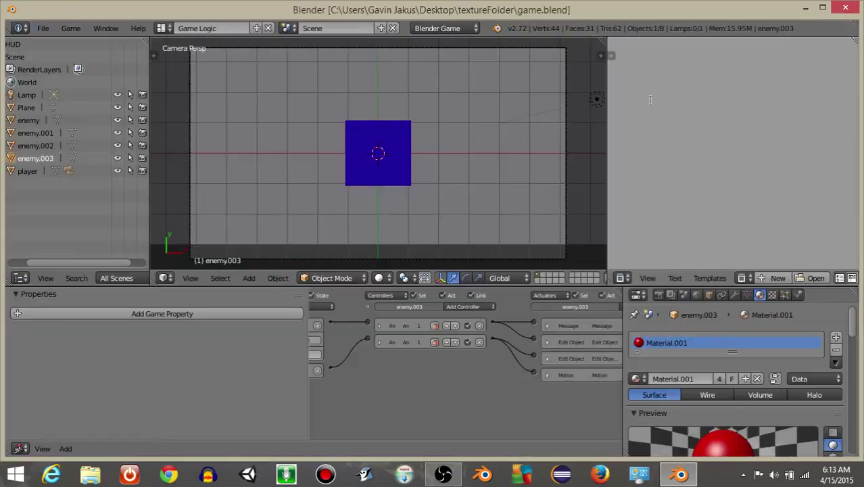
# Collapse enemy.003's Collision sensor, switch to the HUD scene and add a Property sensor to healthBar.
pyautogui.moveTo(447, 391); pyautogui.dragTo(575, 384, button='middle')
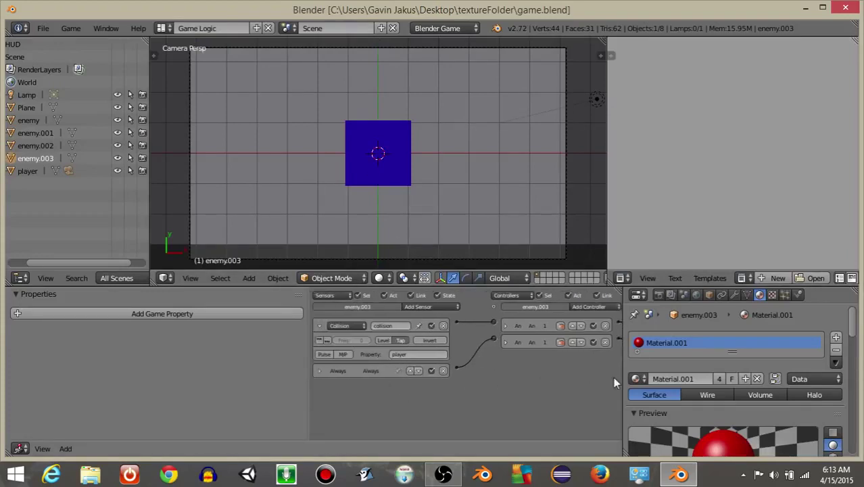
pyautogui.click(318, 325)
pyautogui.click(288, 28)
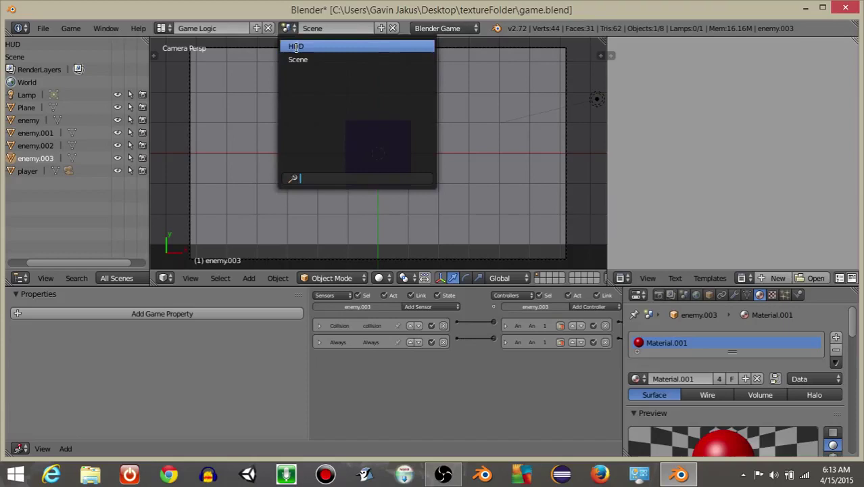
pyautogui.click(295, 46)
pyautogui.scroll(3, 357, 373)
pyautogui.moveTo(419, 352); pyautogui.dragTo(483, 335, button='middle')
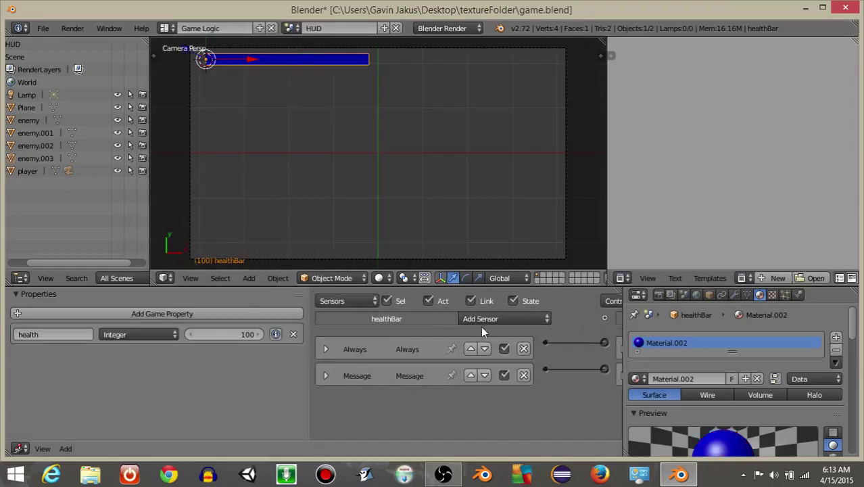
pyautogui.click(482, 334)
pyautogui.click(511, 164)
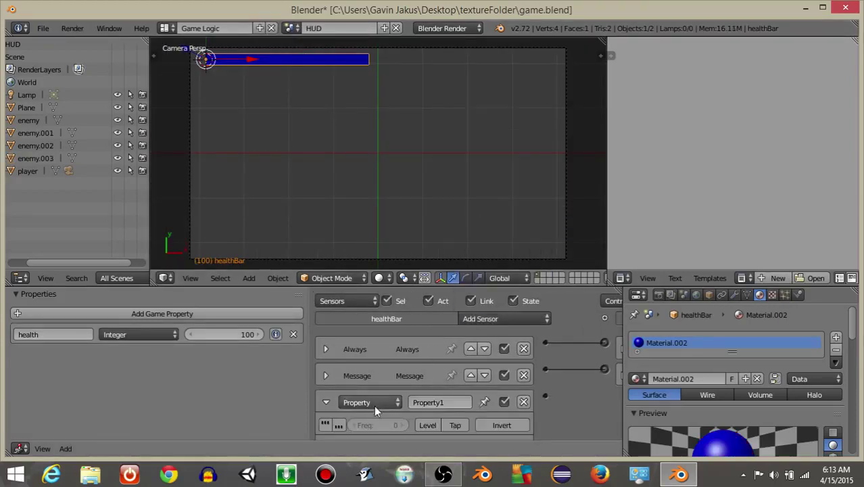
# Configure healthBar's Property sensor to evaluate whether the health property is Equal to 0, and collapse it.
pyautogui.keyDown('shift'); pyautogui.scroll(-3, 428, 408); pyautogui.keyUp('shift')
pyautogui.scroll(2, 428, 408)
pyautogui.moveTo(405, 409); pyautogui.dragTo(455, 360, button='middle')
pyautogui.click(455, 357)
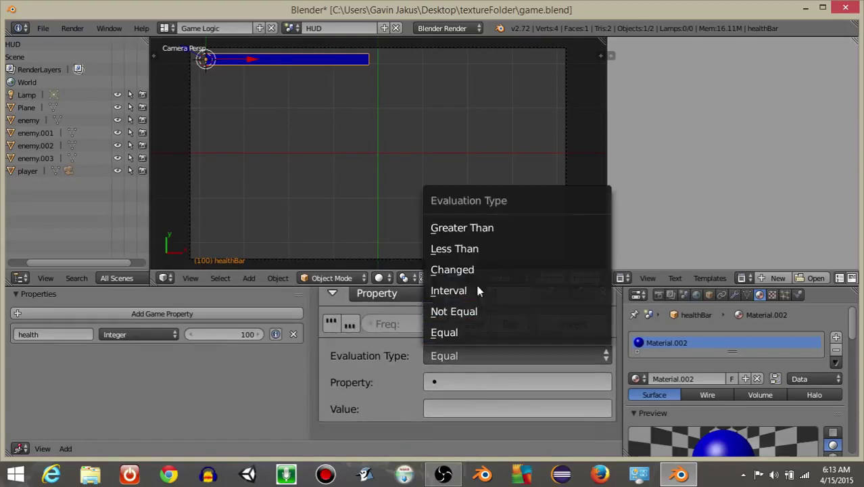
pyautogui.click(443, 331)
pyautogui.click(474, 382)
pyautogui.click(463, 201)
pyautogui.click(458, 411)
pyautogui.press('Return')
pyautogui.scroll(-2, 217, 202)
pyautogui.scroll(-2, 425, 354)
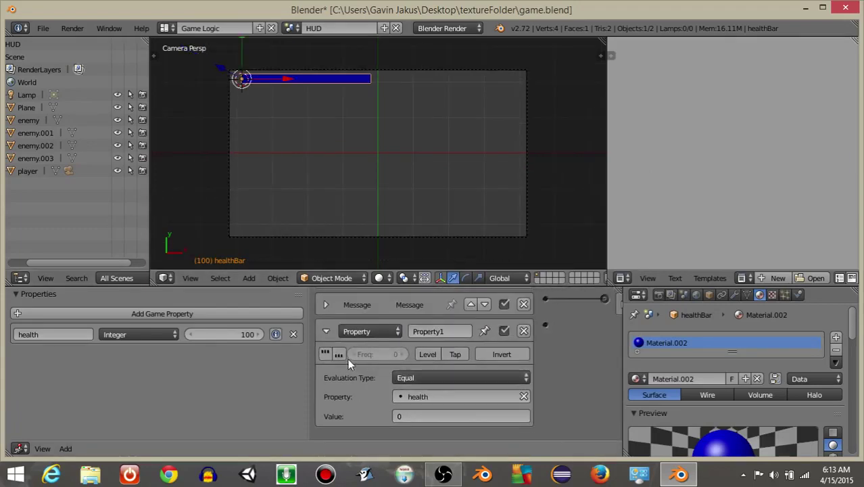
pyautogui.click(324, 330)
# Add a Game actuator to healthBar and set its game mode to Restart Game.
pyautogui.keyDown('ctrl'); pyautogui.scroll(-3, 550, 392); pyautogui.keyUp('ctrl')
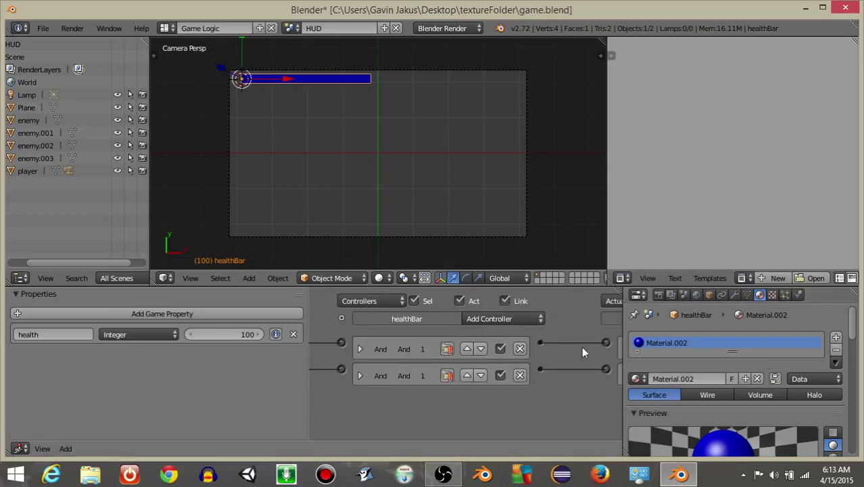
pyautogui.keyDown('ctrl'); pyautogui.scroll(-3, 582, 346); pyautogui.keyUp('ctrl')
pyautogui.click(595, 318)
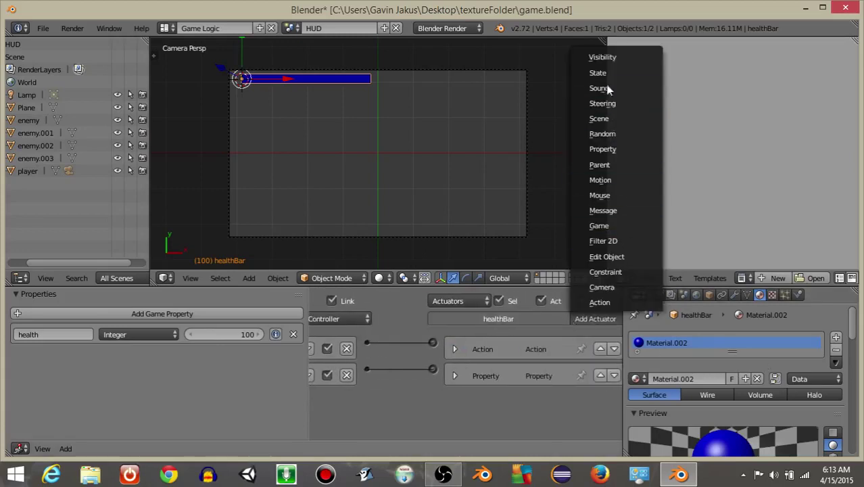
pyautogui.click(610, 225)
pyautogui.scroll(2, 531, 343)
pyautogui.scroll(-3, 531, 342)
pyautogui.keyDown('ctrl'); pyautogui.scroll(-3, 531, 342); pyautogui.keyUp('ctrl')
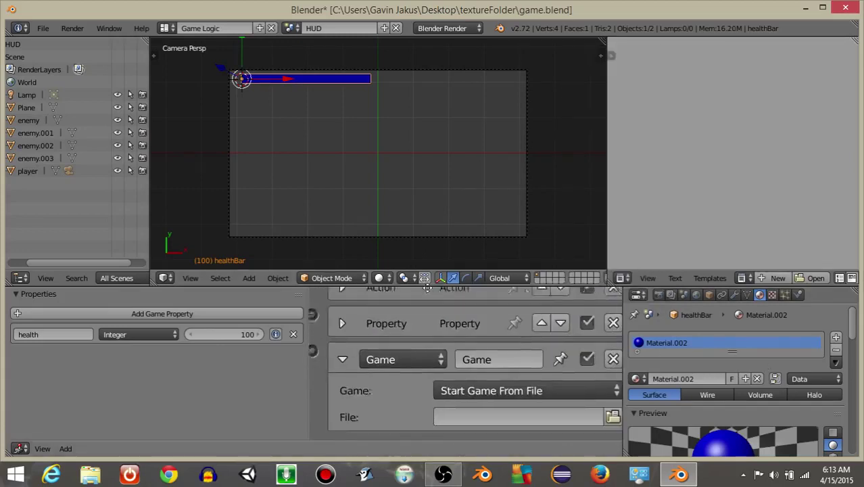
pyautogui.click(456, 381)
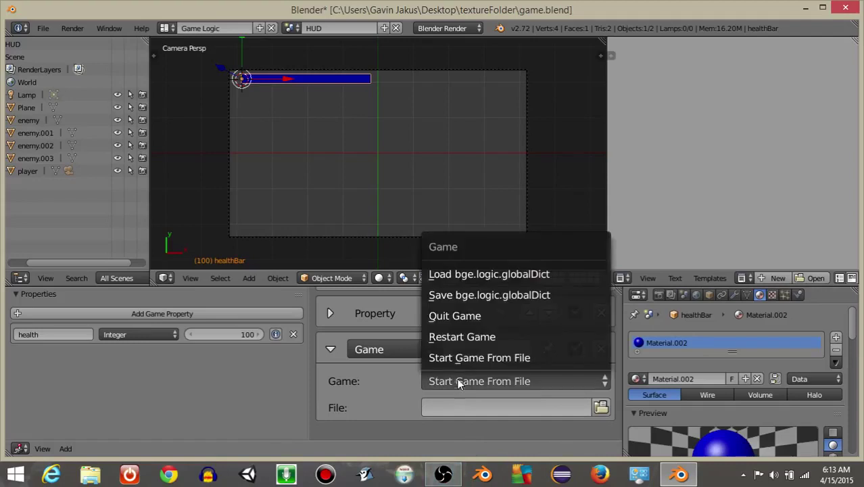
pyautogui.click(473, 335)
# Link healthBar's Property sensor to its Restart Game actuator.
pyautogui.scroll(-2, 447, 365)
pyautogui.keyDown('ctrl'); pyautogui.scroll(2, 417, 393); pyautogui.keyUp('ctrl')
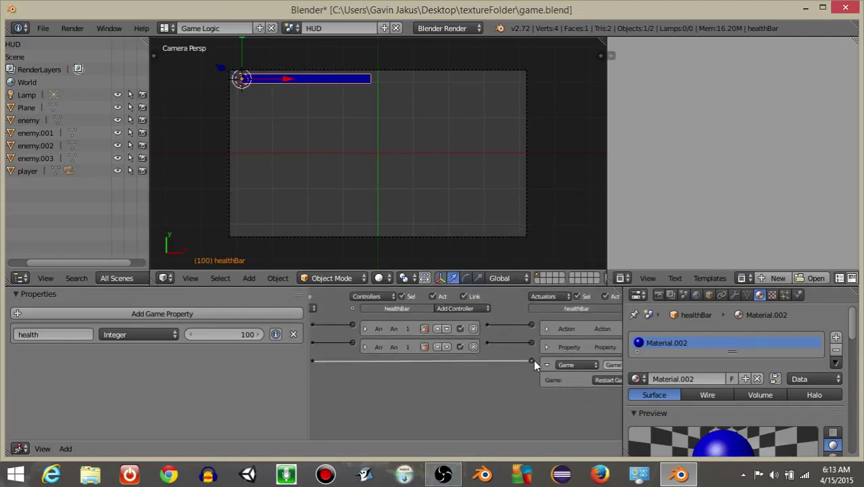
pyautogui.moveTo(532, 360); pyautogui.dragTo(534, 360)
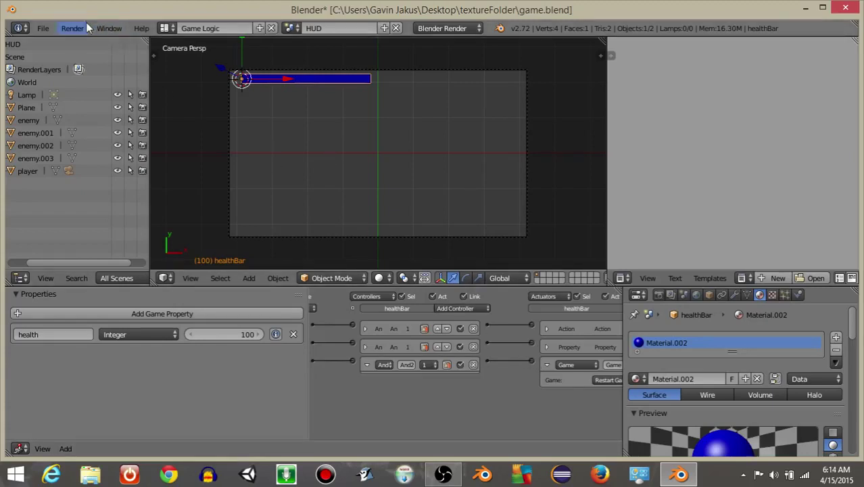
# Set the HUD scene's engine to Blender Game with debug properties shown, and test-run the scene.
pyautogui.click(443, 28)
pyautogui.click(442, 56)
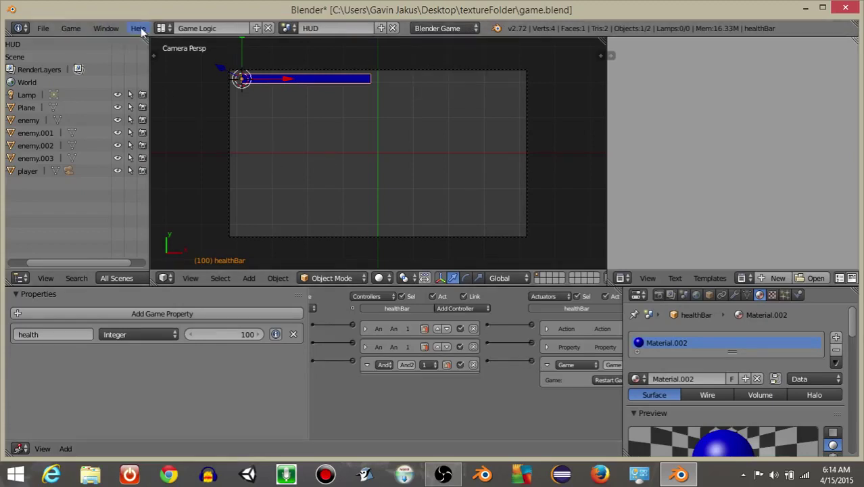
pyautogui.click(67, 28)
pyautogui.click(83, 60)
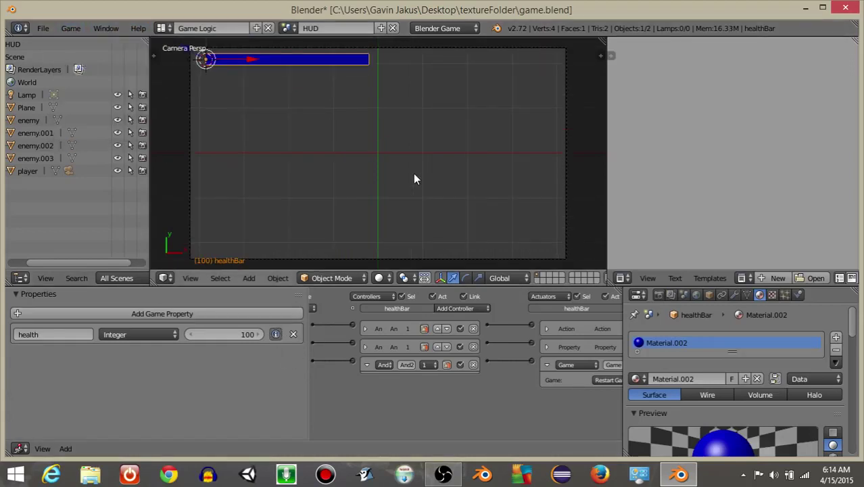
pyautogui.press('p')
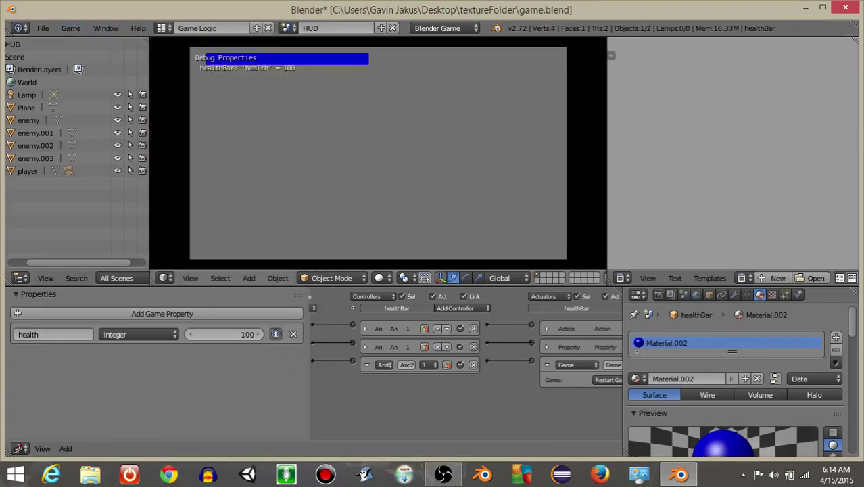
pyautogui.press('Escape')
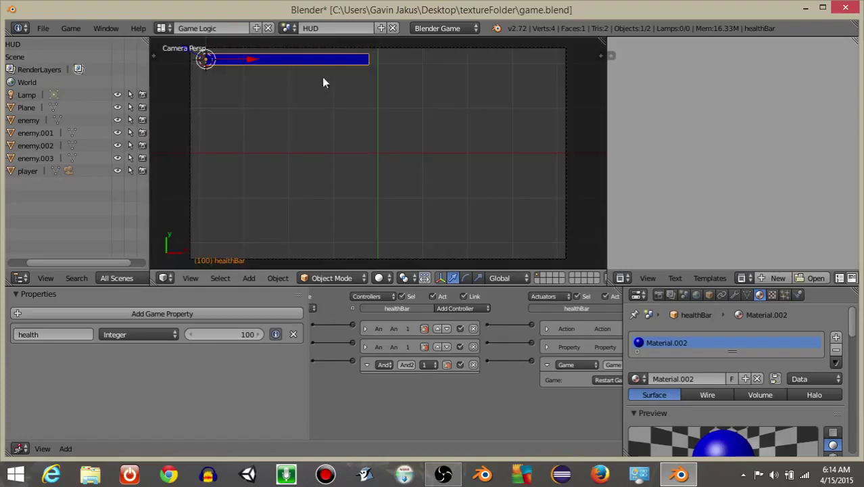
# Return to the main scene, save game.blend and play-test the full game.
pyautogui.click(289, 27)
pyautogui.click(297, 59)
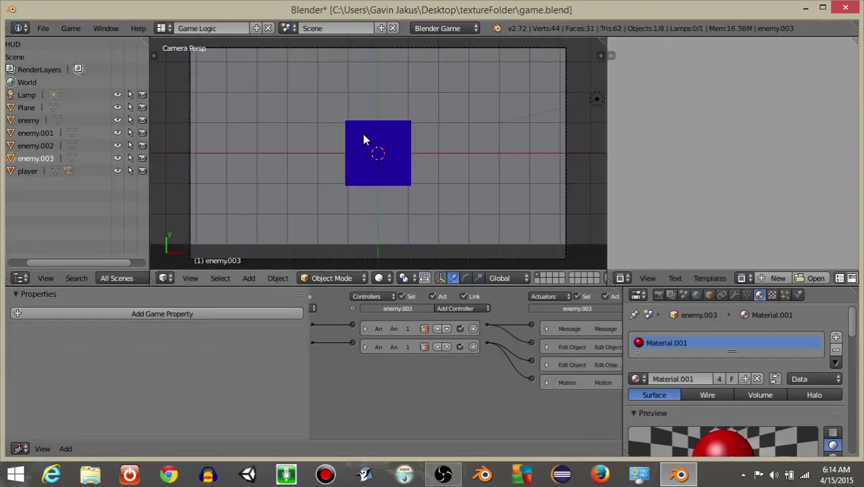
pyautogui.click(43, 28)
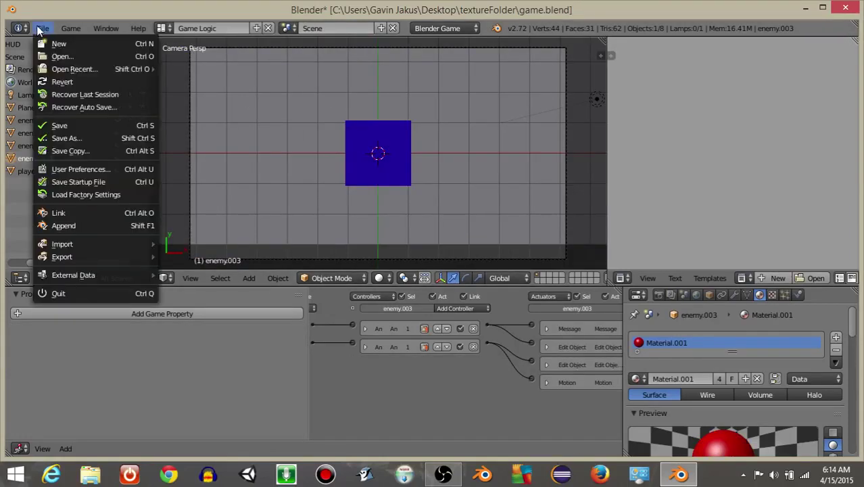
pyautogui.click(61, 126)
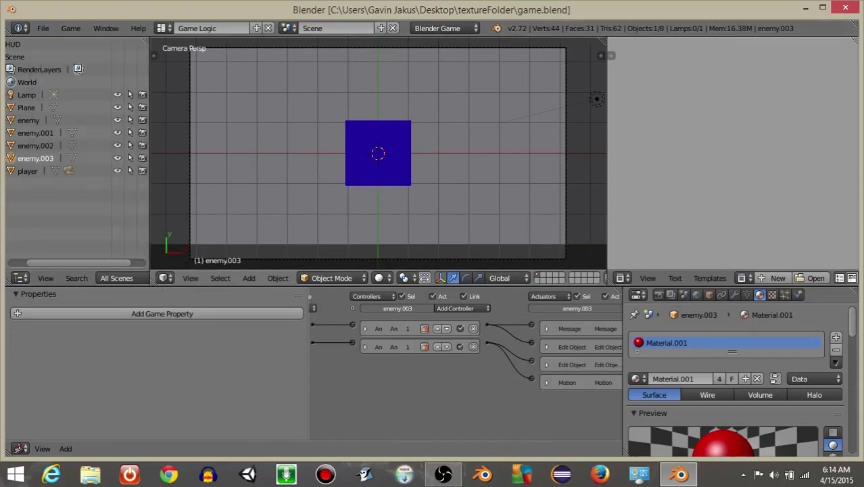
pyautogui.press('p')
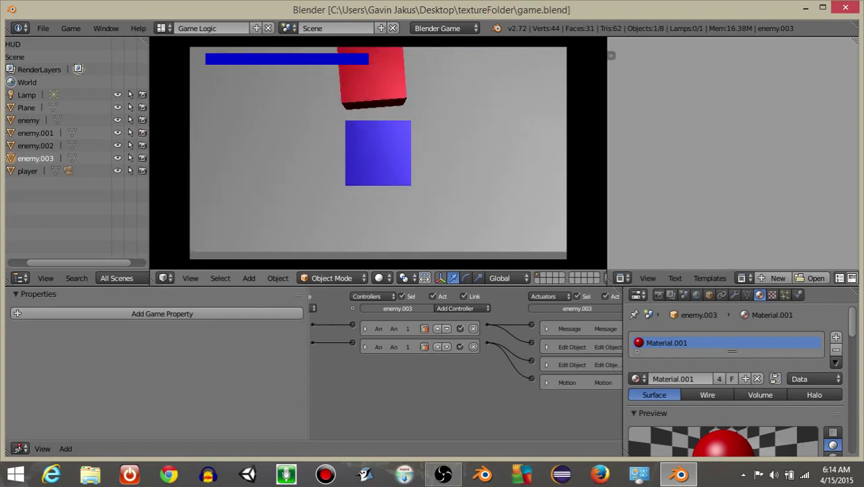
pyautogui.press('Escape')
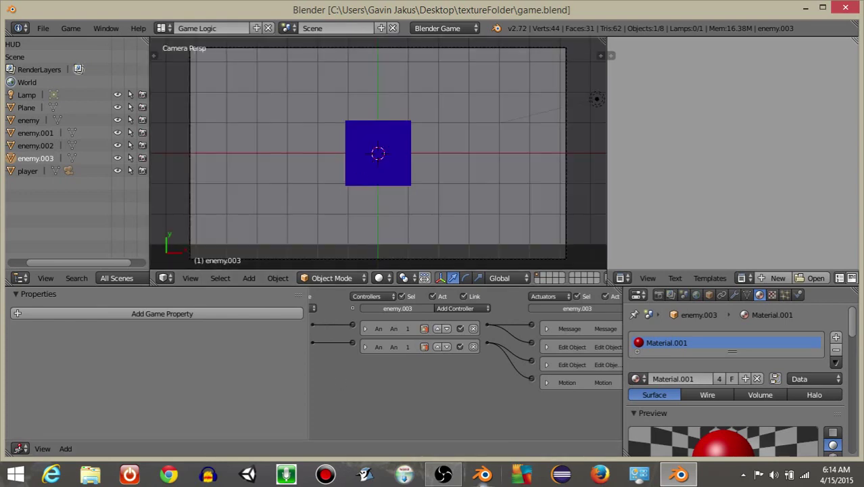